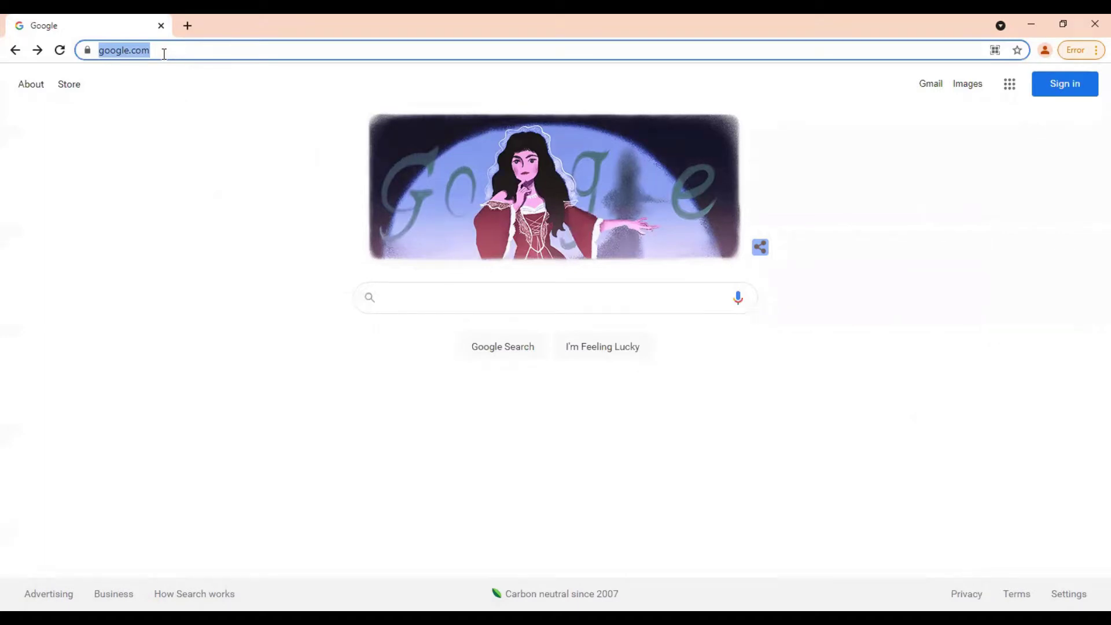
Load the Canva Pro landing page from the autocompleted thecreativeimpact.com/canva link
type("thecreativeimpact")
key("Return")
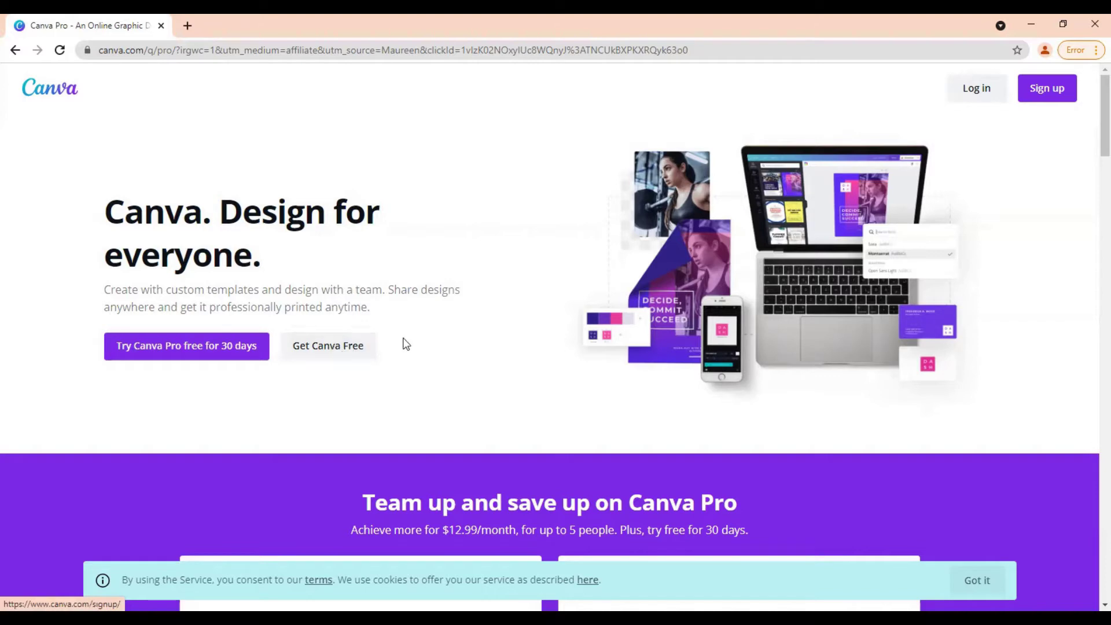
Scroll through the Canva Free and Pro pricing cards
scroll(551, 332, "down", 3)
scroll(541, 310, "down", 3)
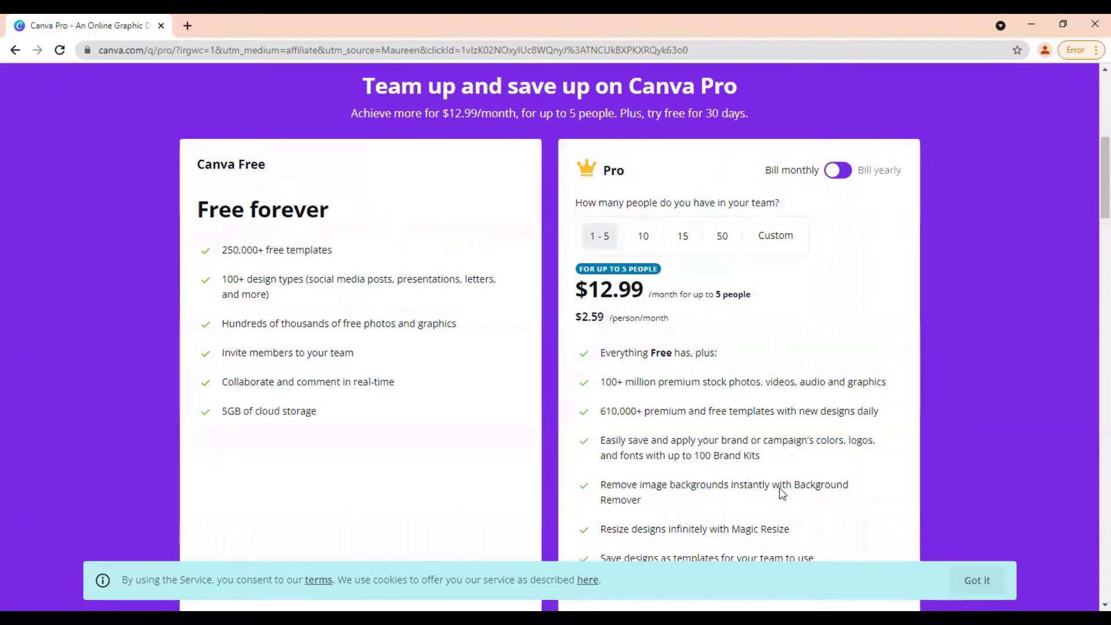
scroll(759, 271, "down", 2)
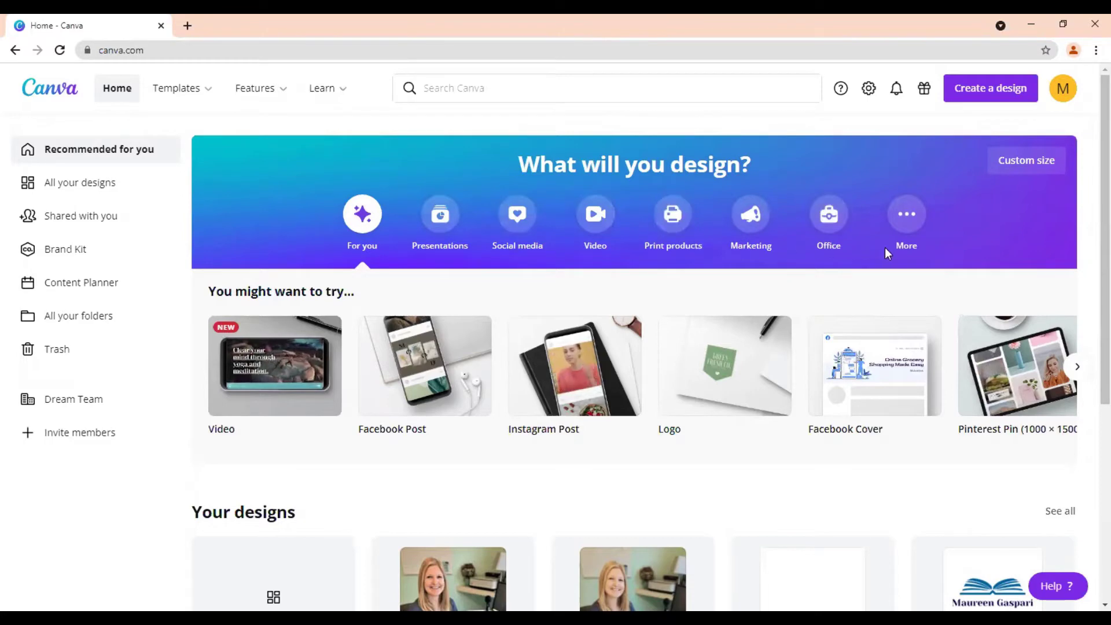
Search Canva templates for 'checklist' and browse the results
left_click(986, 93)
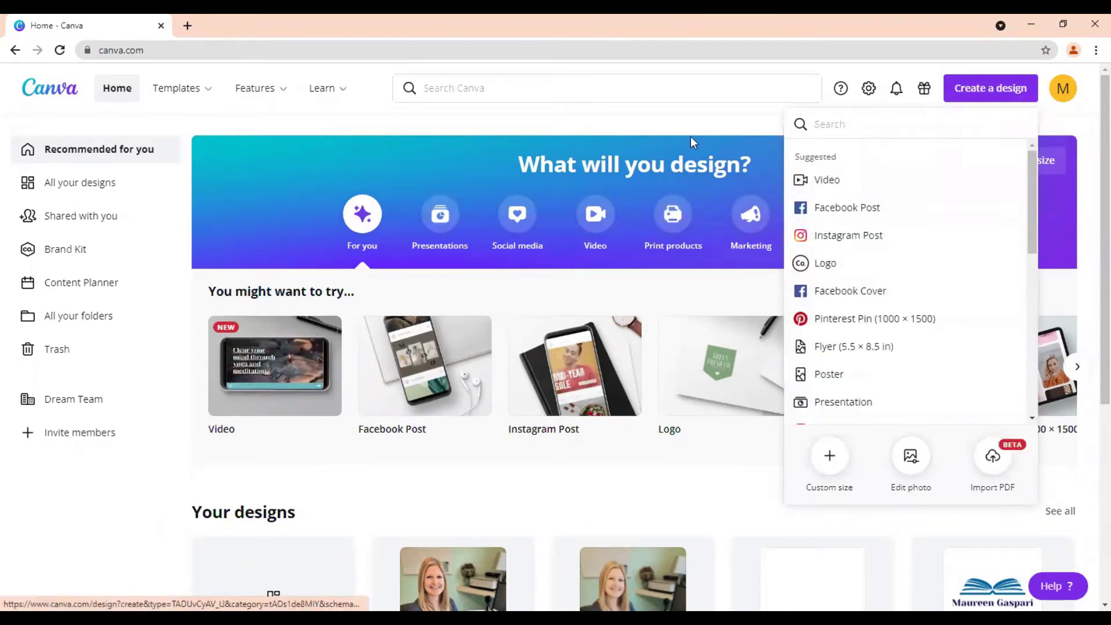
left_click(482, 88)
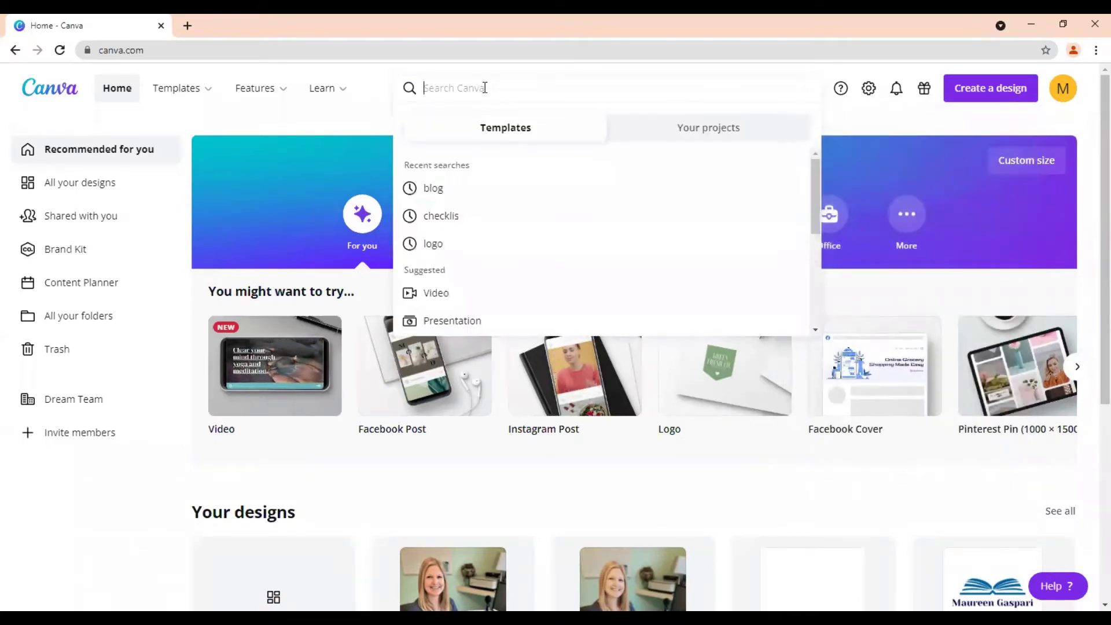
type("che")
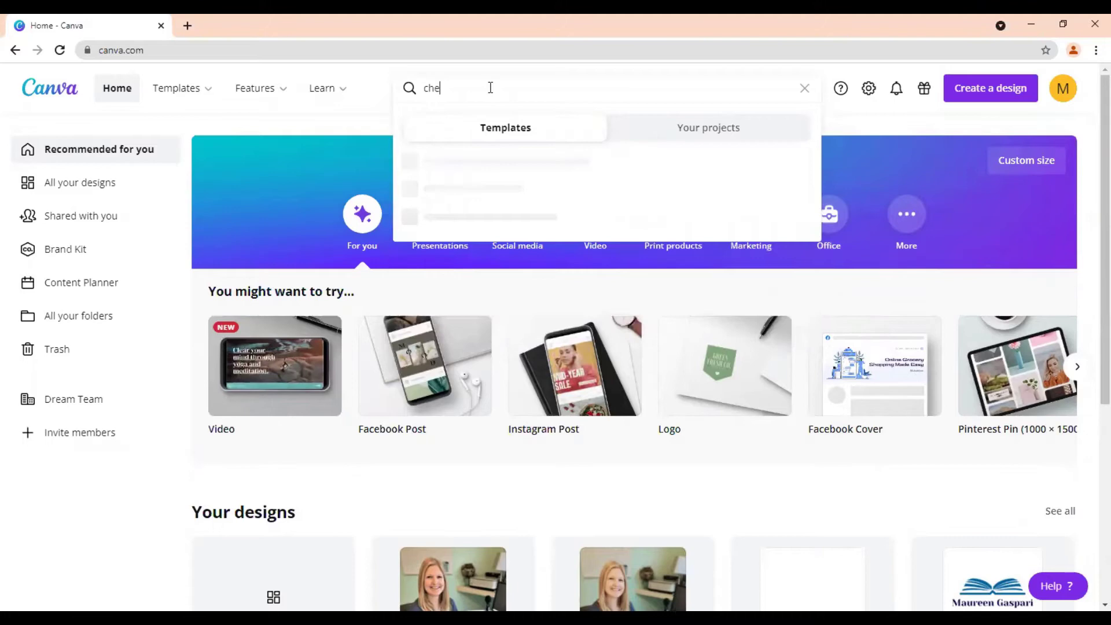
type("cklist")
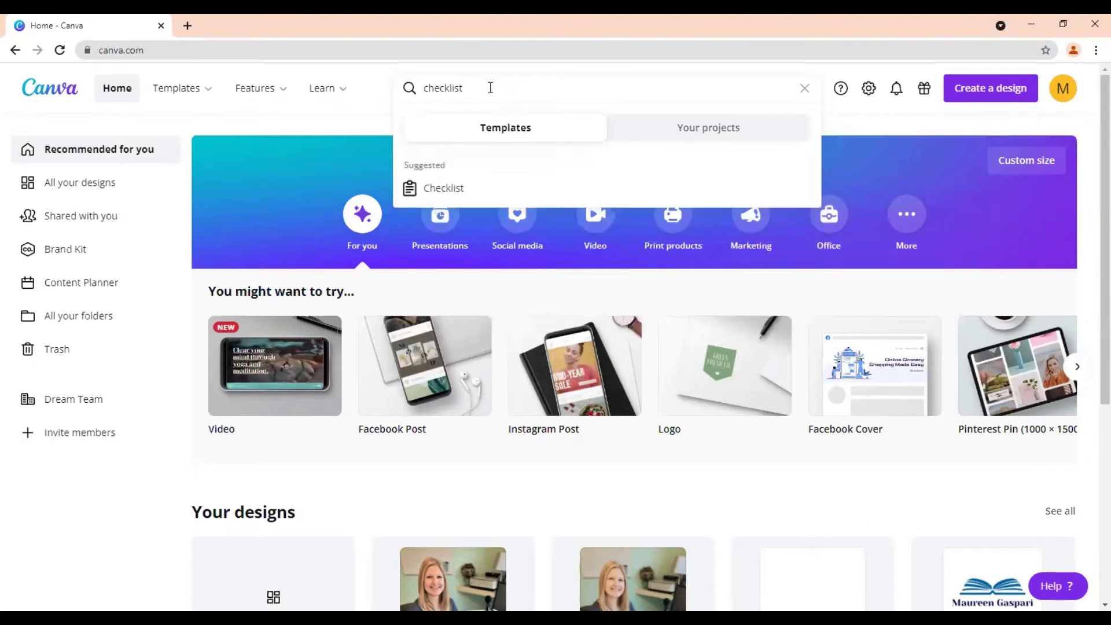
key("Return")
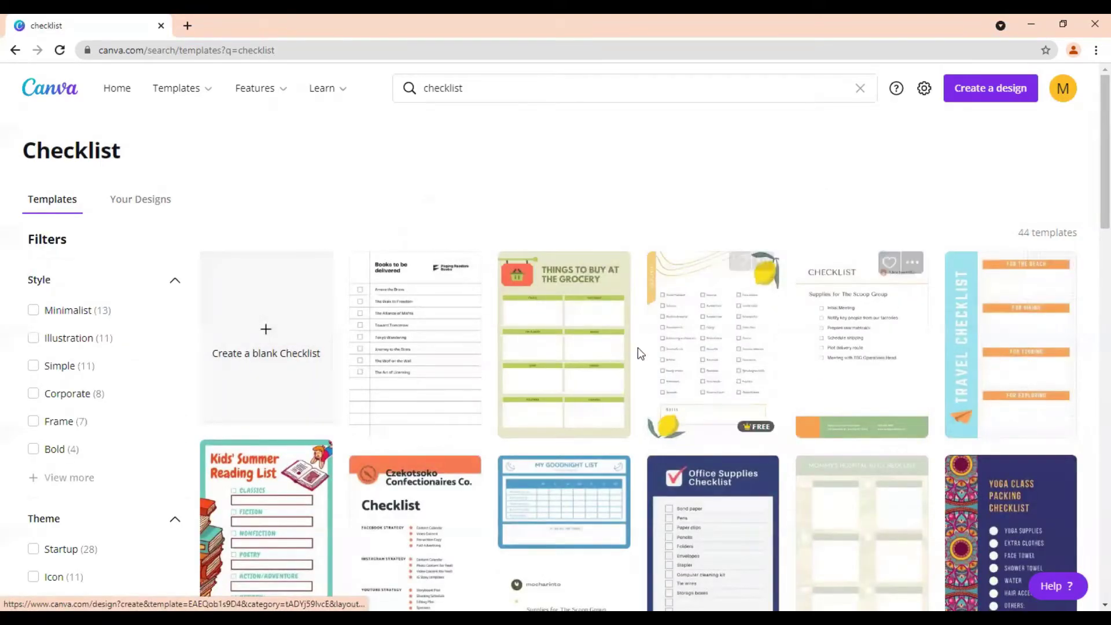
scroll(530, 272, "down", 2)
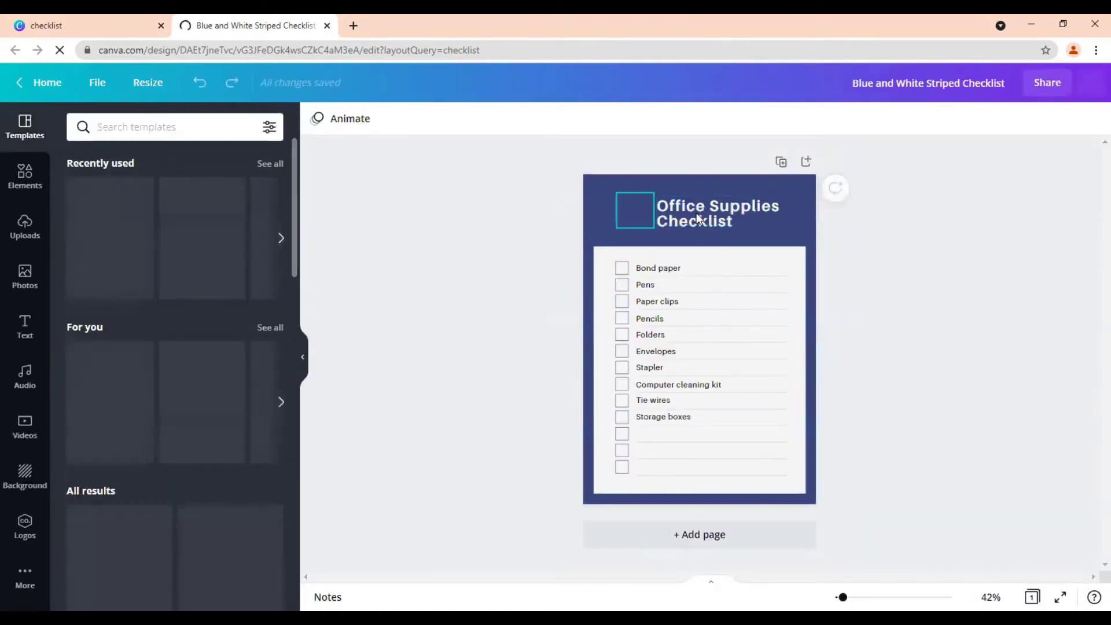
Replace the title 'Office Supplies Checklist' with 'Vegan Grocery Shopping Checklist'
left_click(696, 213)
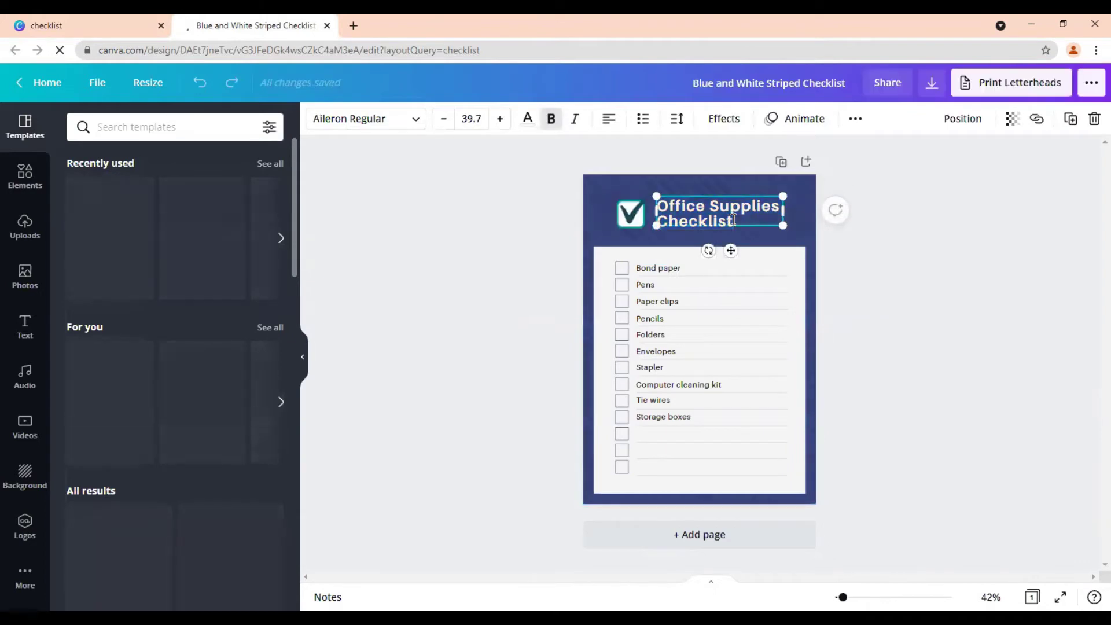
left_click_drag(733, 219, 654, 209)
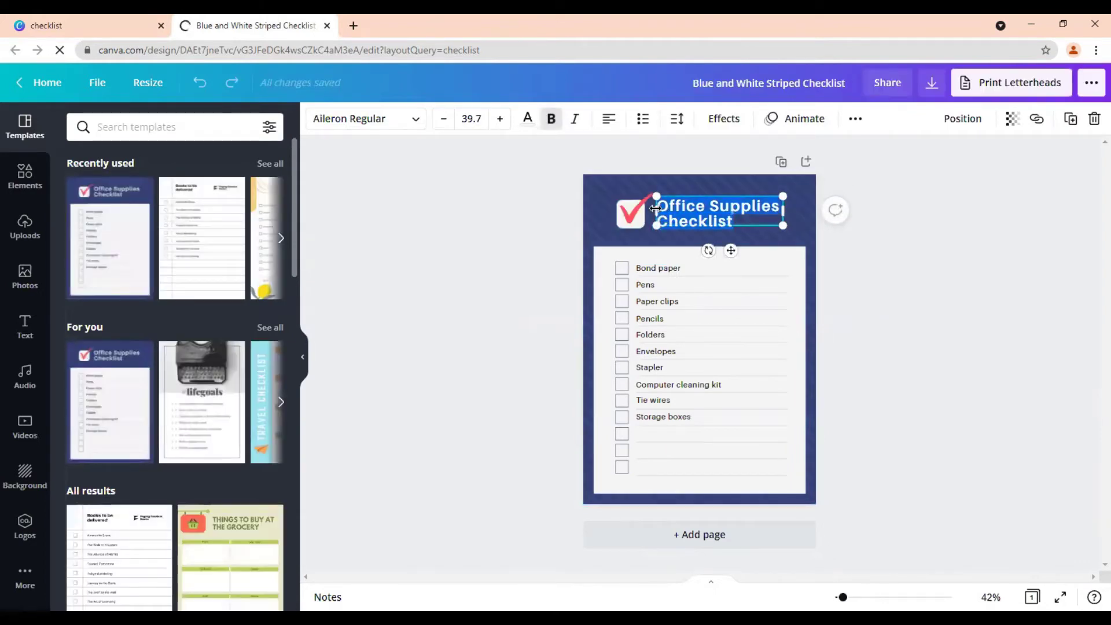
type("Vegan Groce")
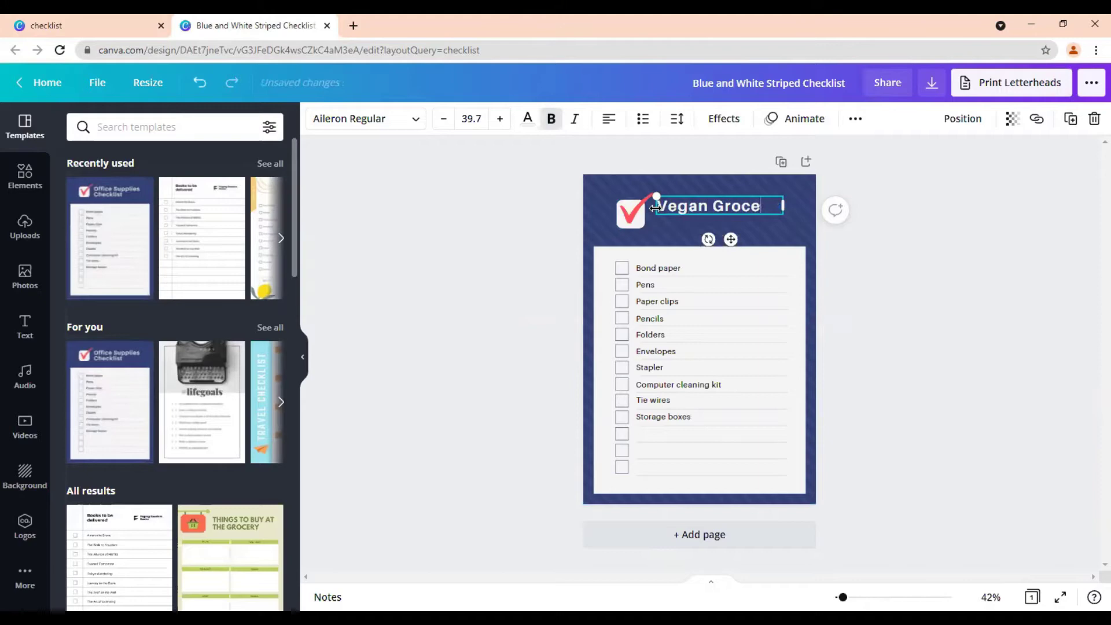
type("ry Sj")
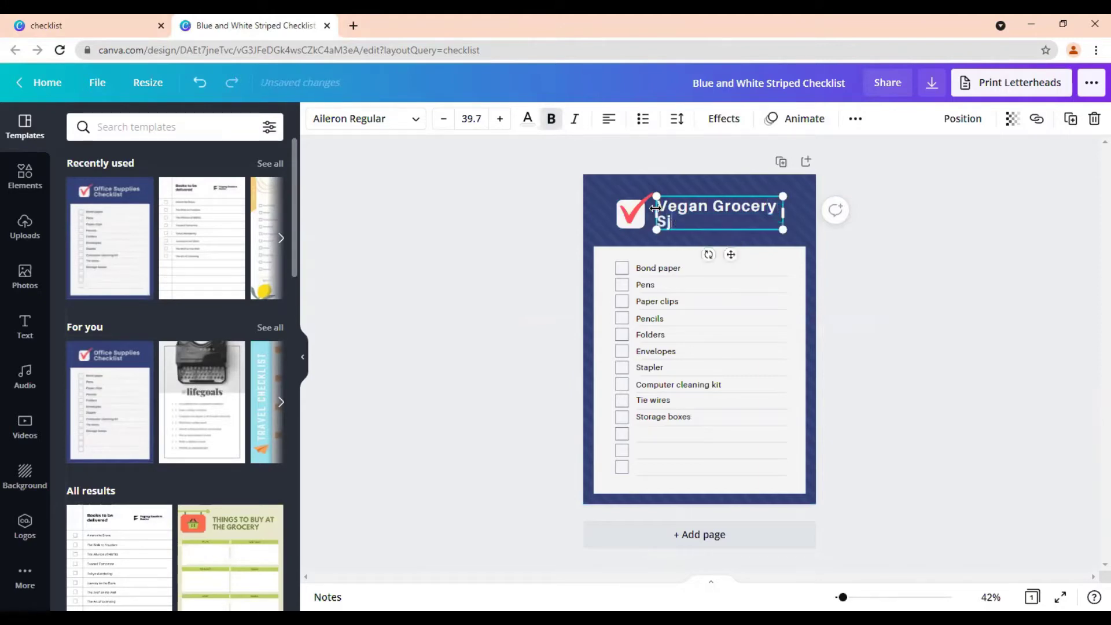
key("BackSpace")
type("hopping Checklist")
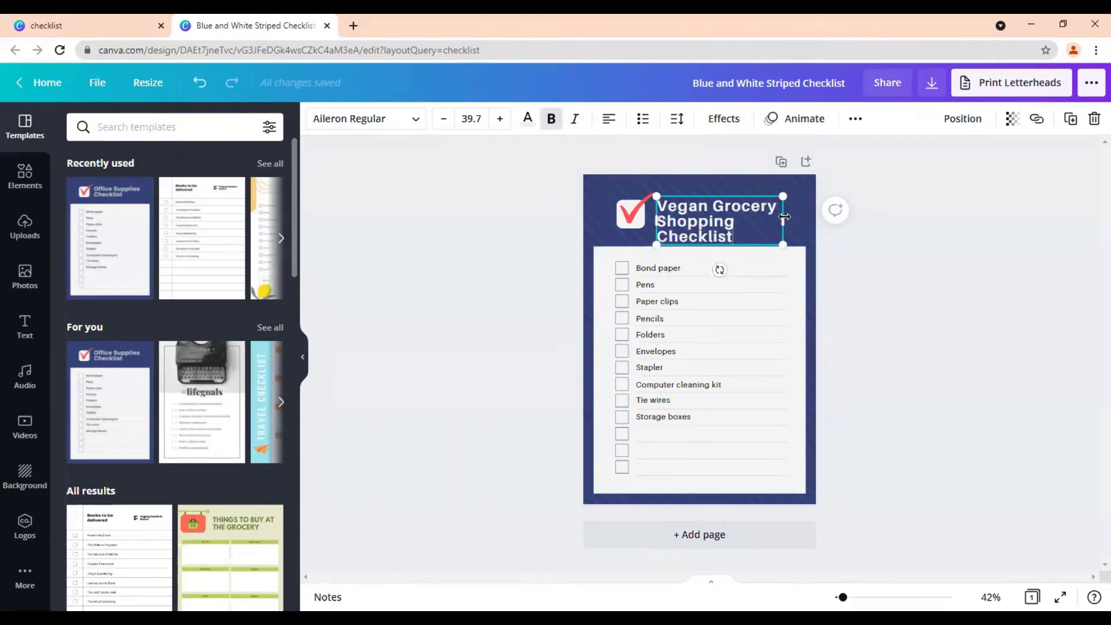
Widen the title onto two lines and shift the checkmark and title left
left_click_drag(782, 221, 818, 222)
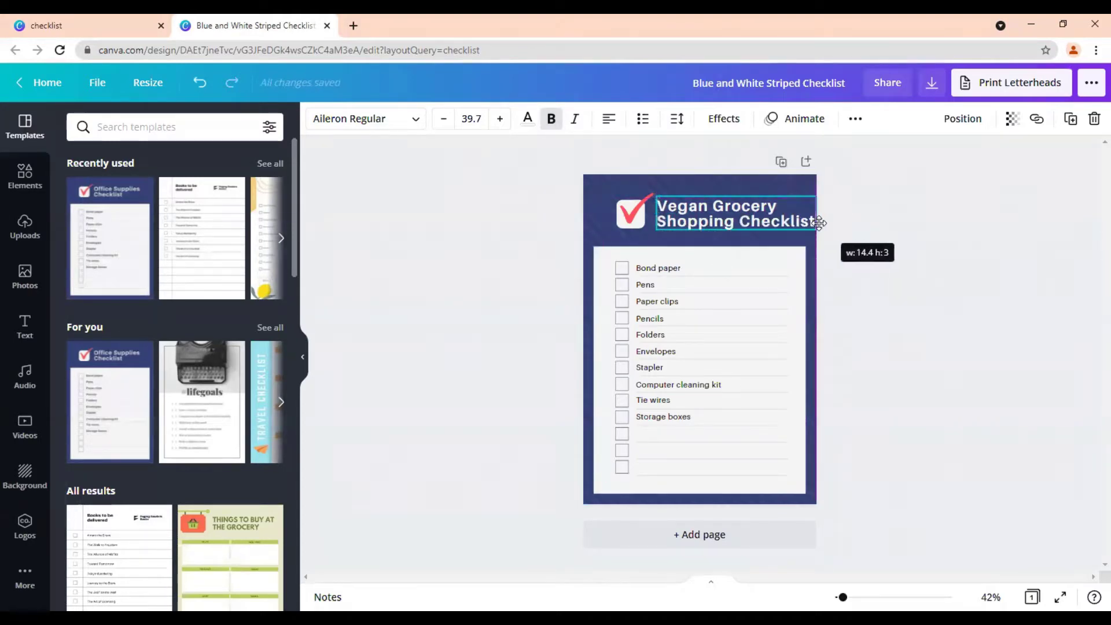
left_click_drag(624, 218, 606, 214)
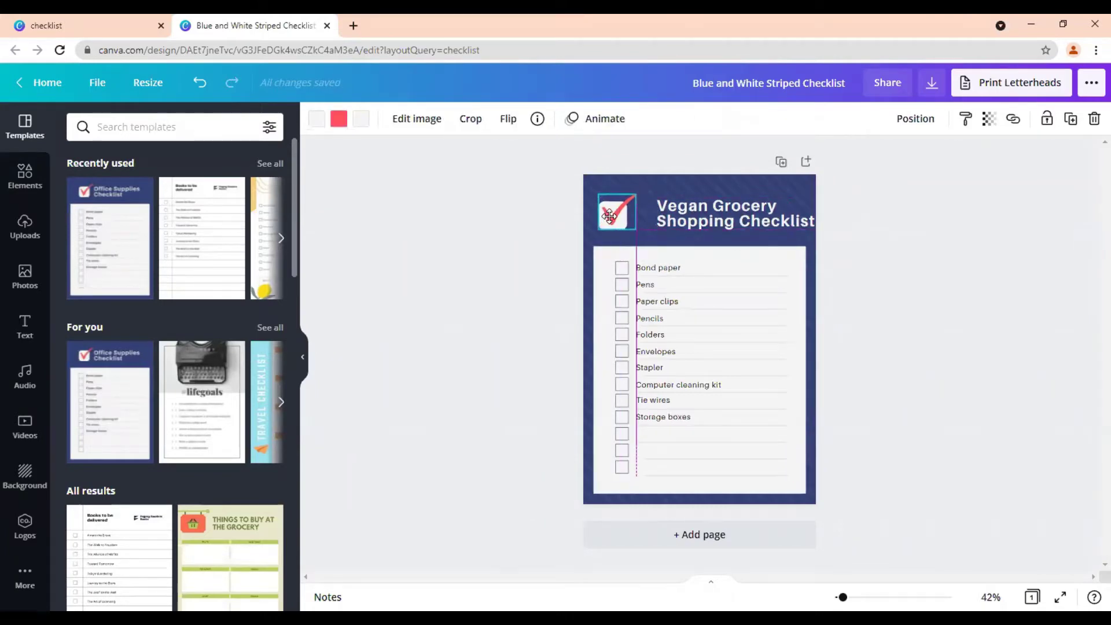
left_click(685, 215)
left_click_drag(686, 216, 681, 216)
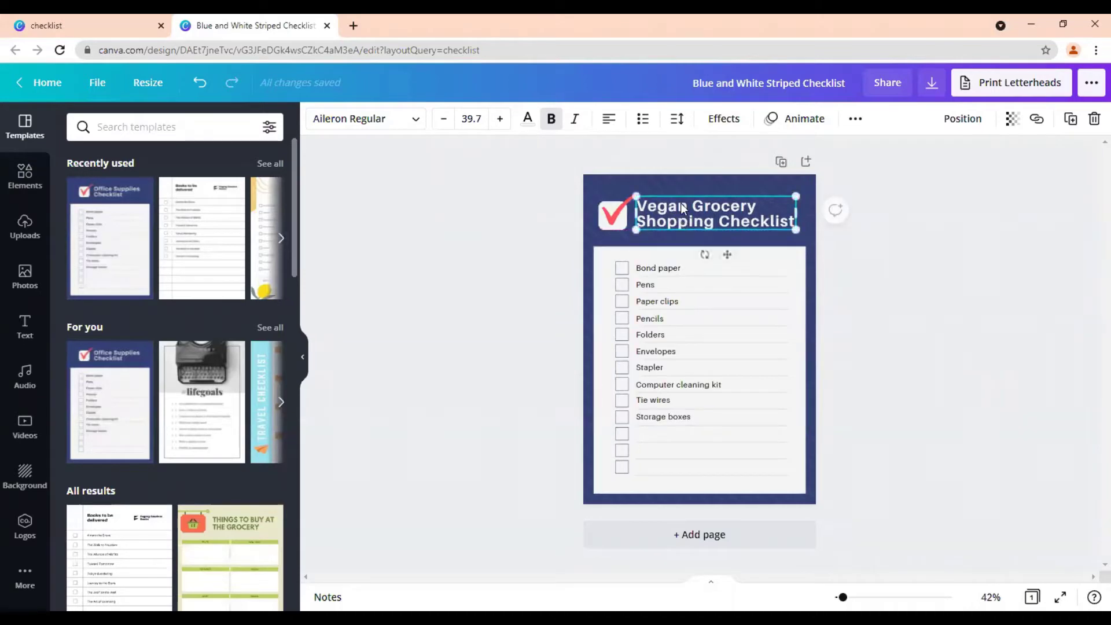
left_click(597, 183)
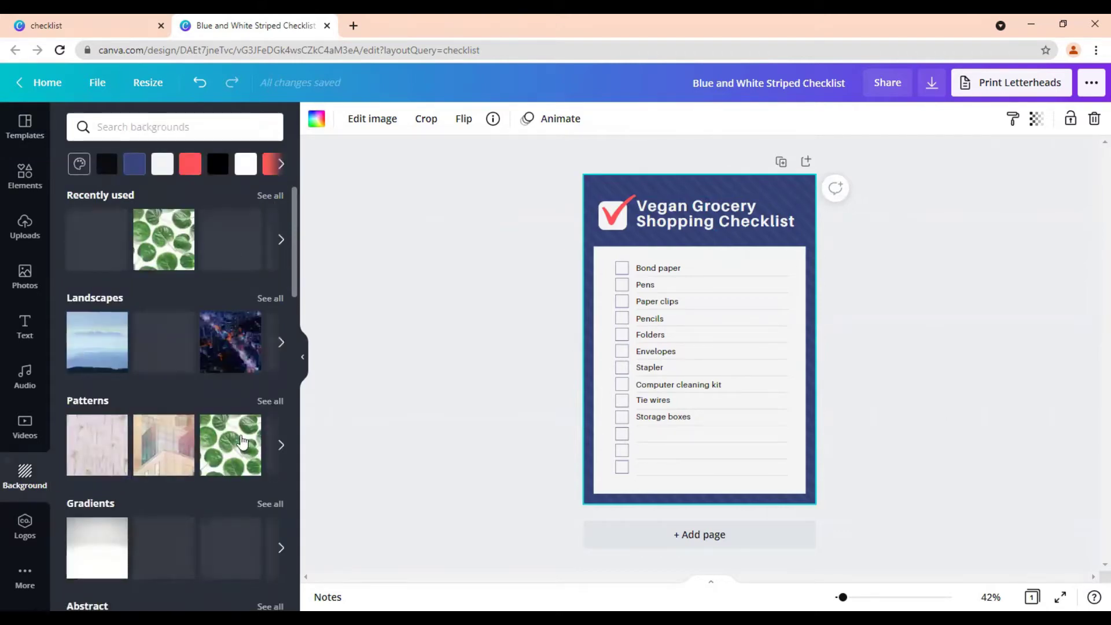
Apply the kiwi-slice photo from recently used backgrounds as the page background
left_click(270, 195)
scroll(208, 307, "down", 2)
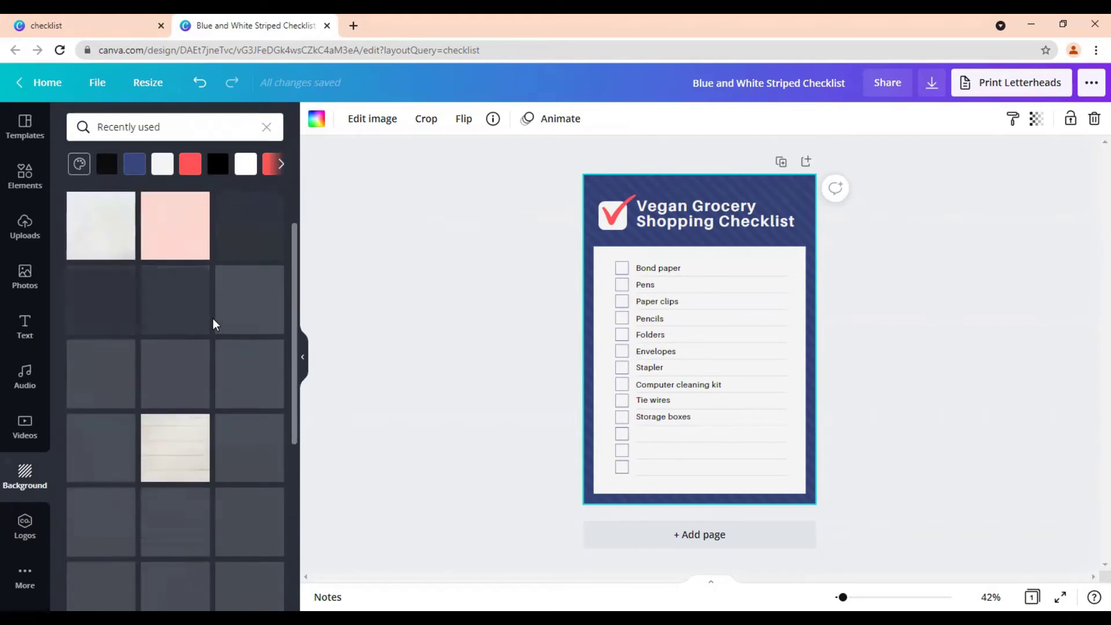
scroll(220, 376, "up", 1)
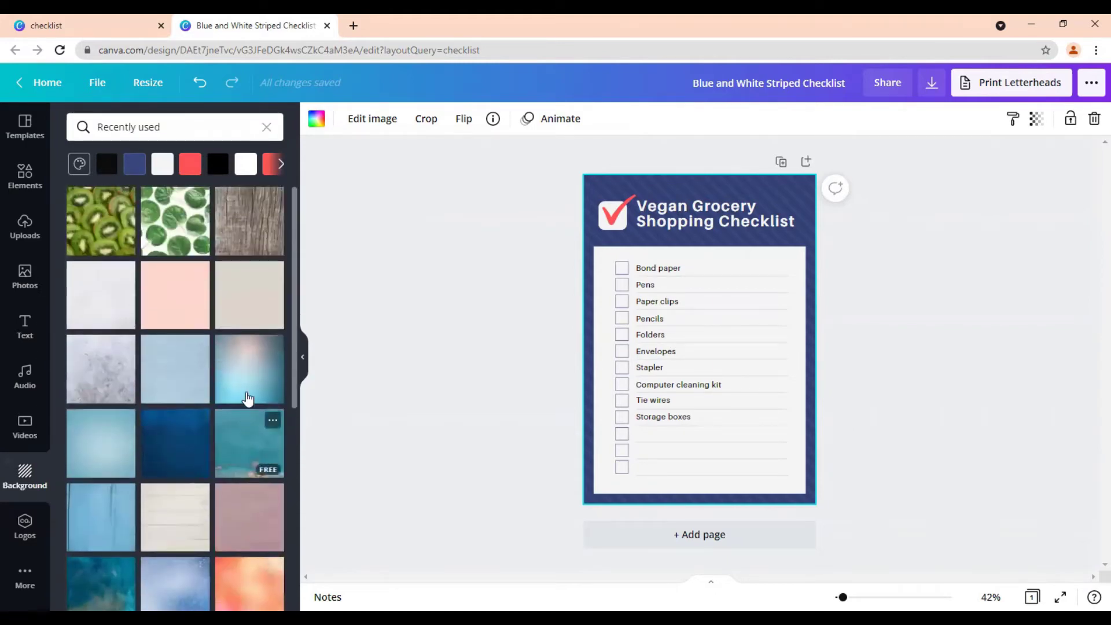
scroll(246, 396, "down", 5)
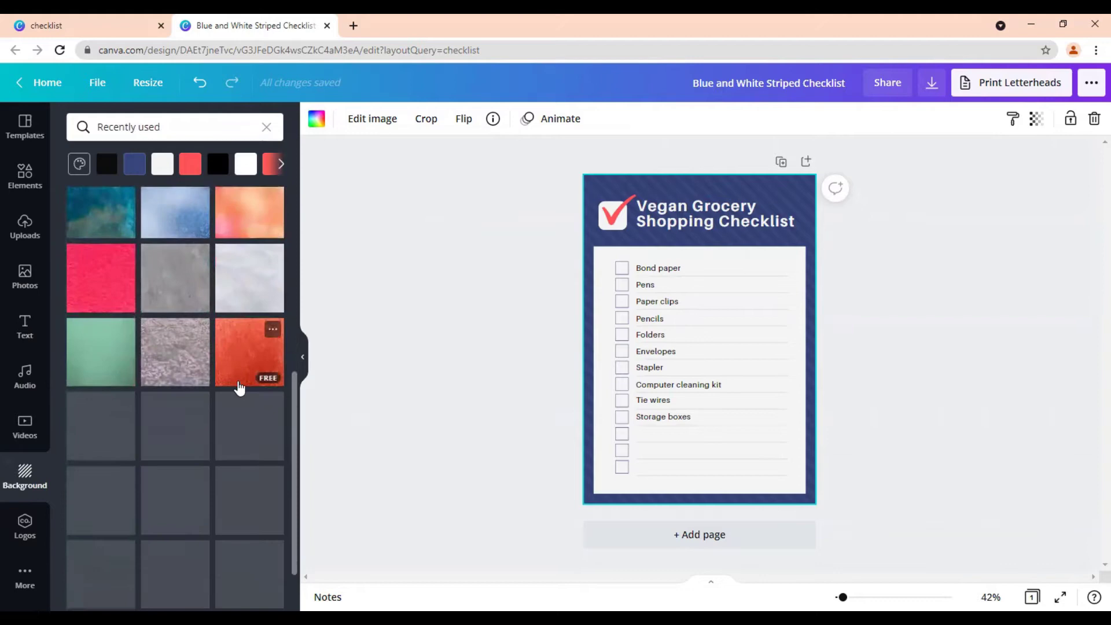
scroll(239, 388, "up", 5)
left_click(108, 228)
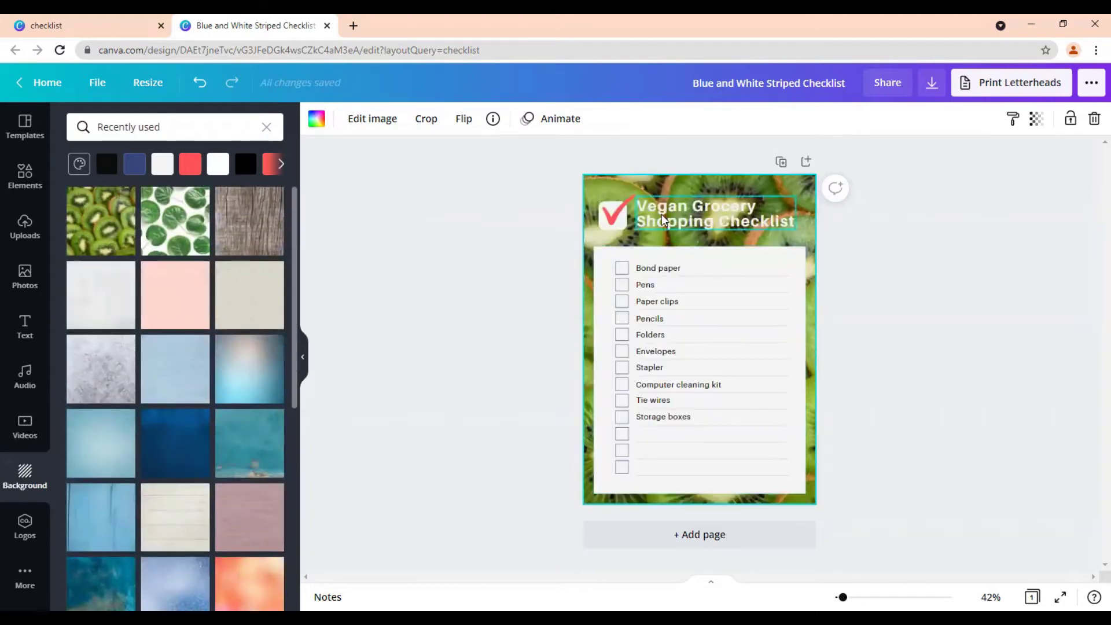
Try the title text in black, then set it back to white
left_click(661, 214)
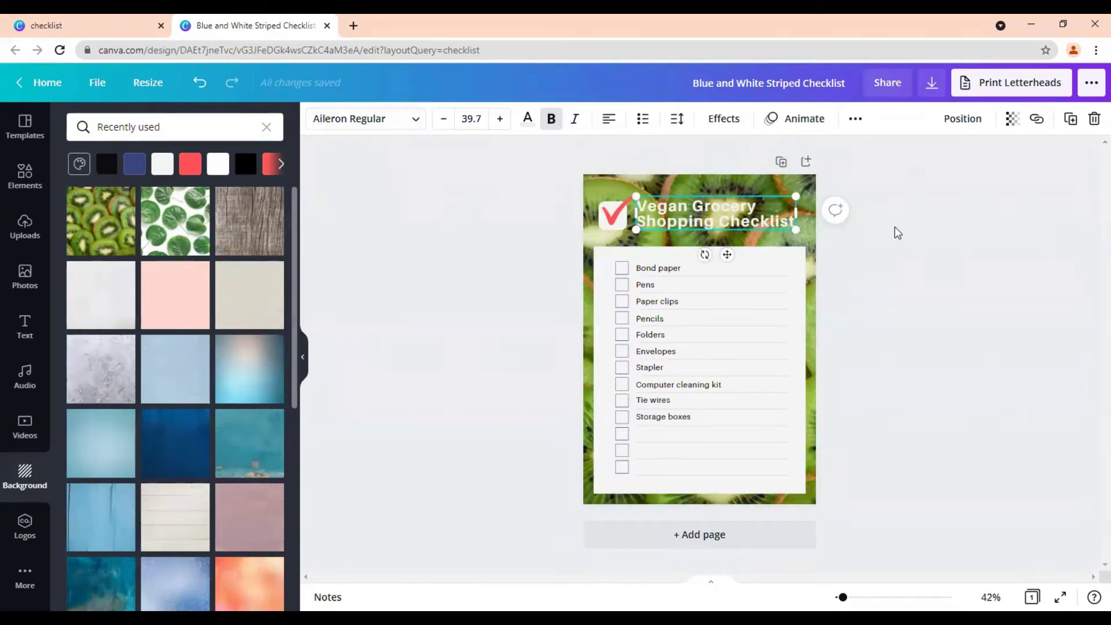
left_click(527, 119)
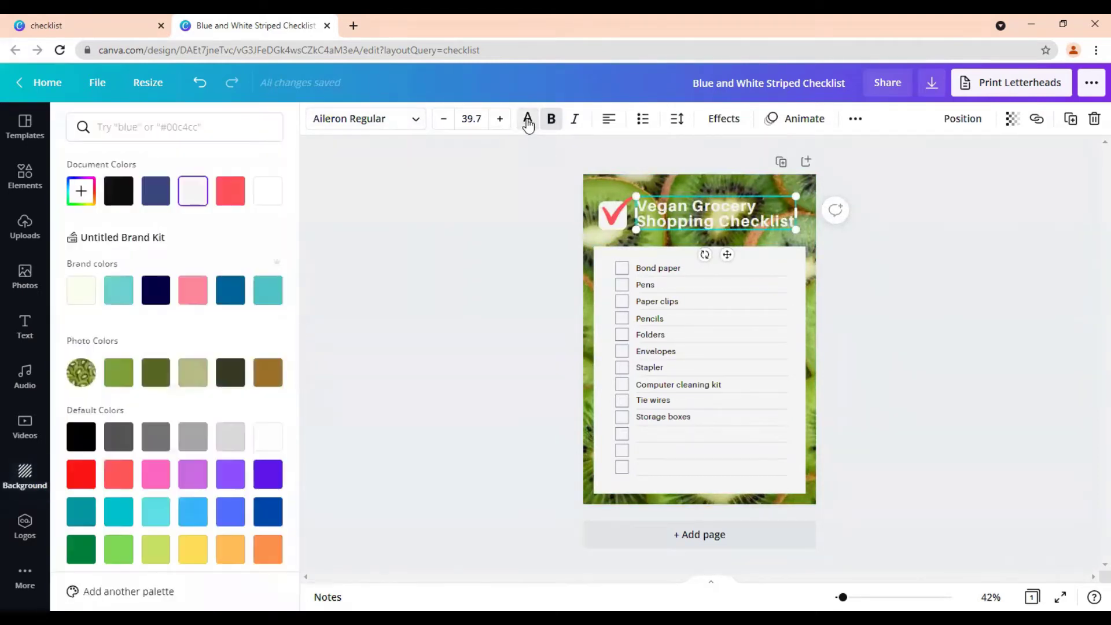
left_click(120, 195)
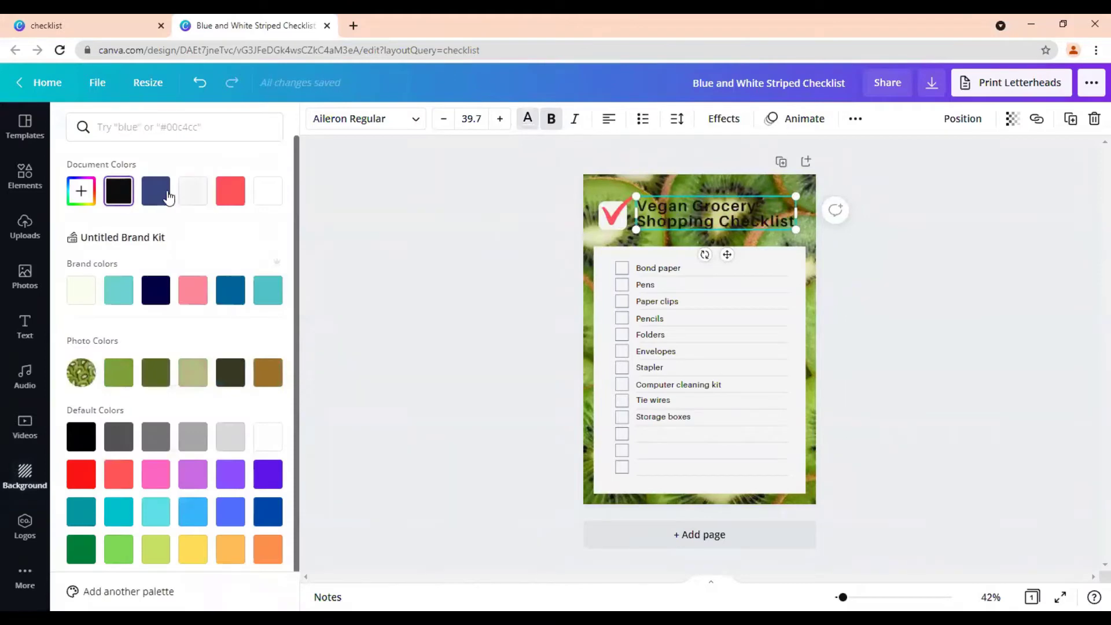
left_click(267, 191)
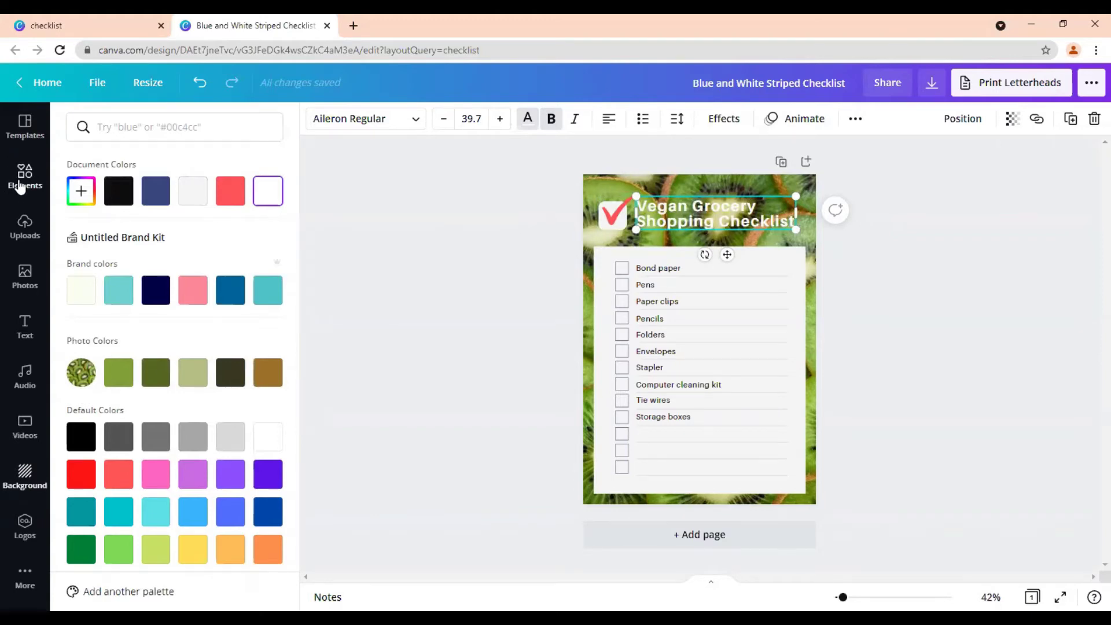
Add a square shape, shrink it to a narrow band, and place it behind the title
left_click(20, 186)
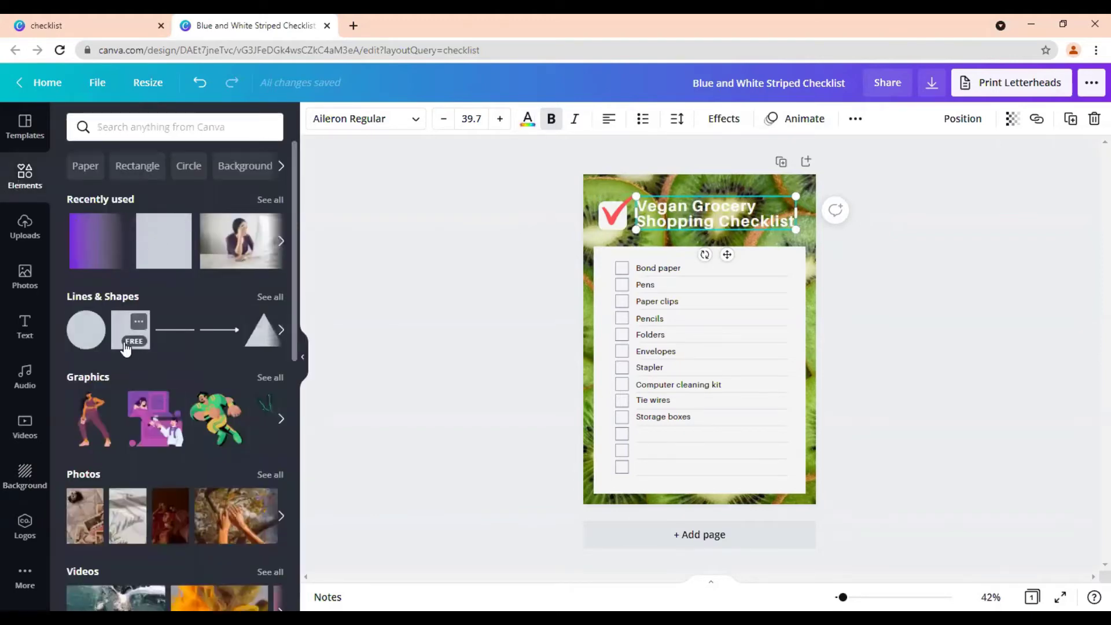
left_click(125, 339)
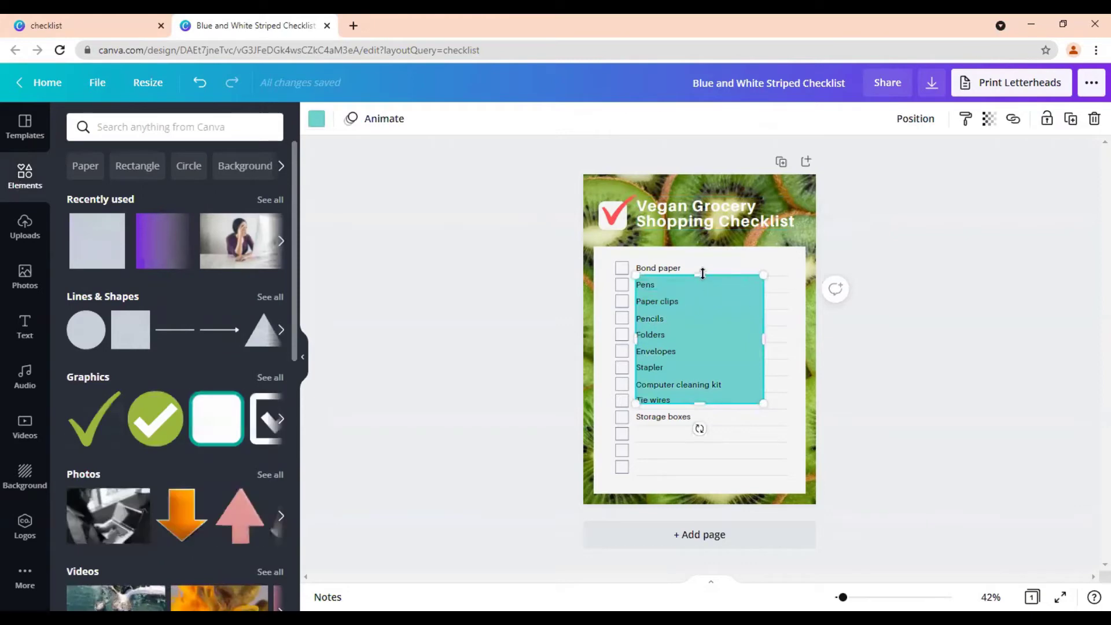
left_click_drag(702, 278, 702, 370)
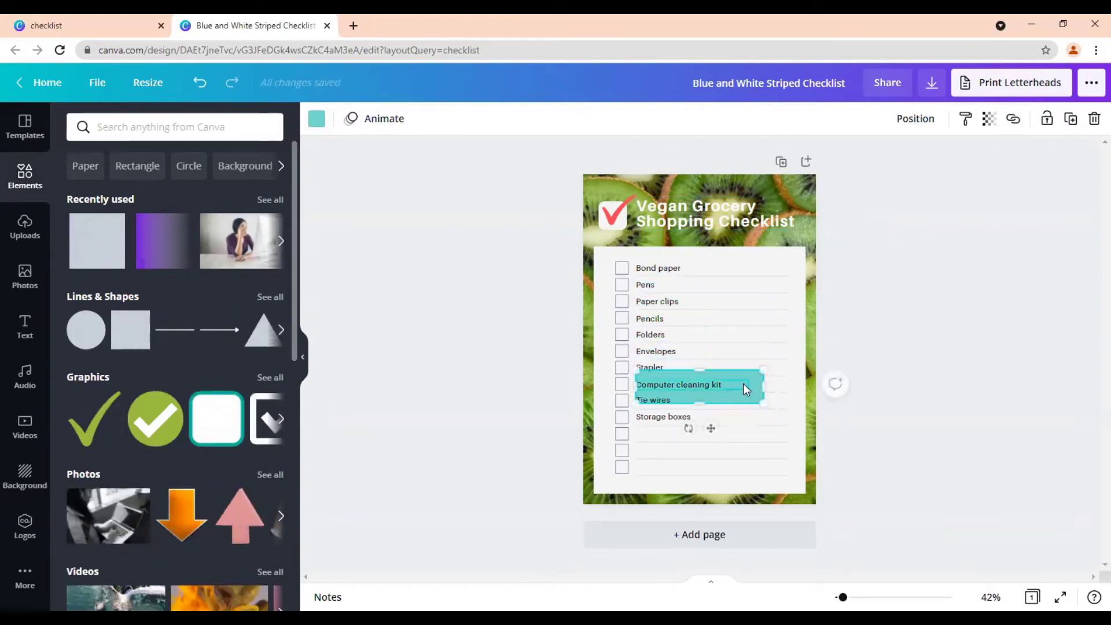
left_click(744, 383)
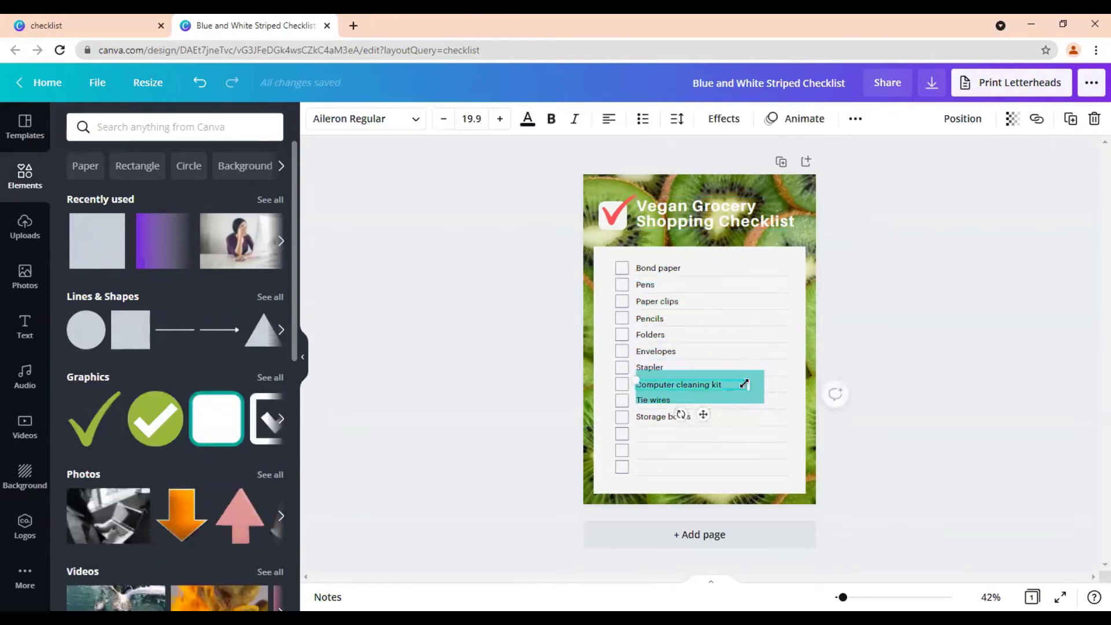
left_click(906, 425)
left_click_drag(752, 381, 801, 213)
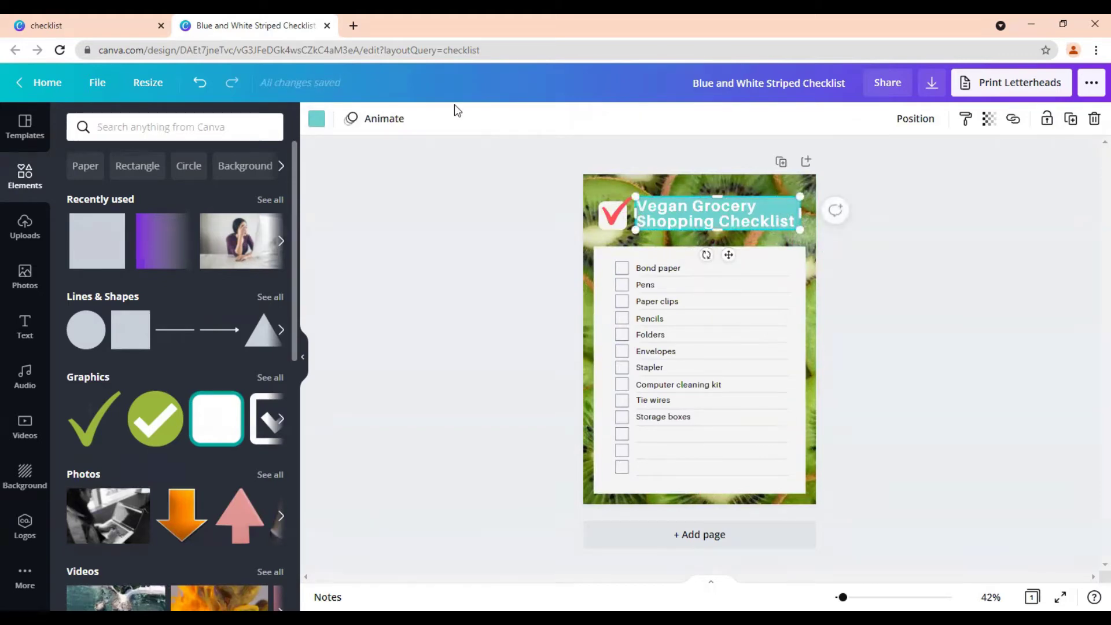
Color the title banner with a new custom green, #229F5C
left_click(316, 118)
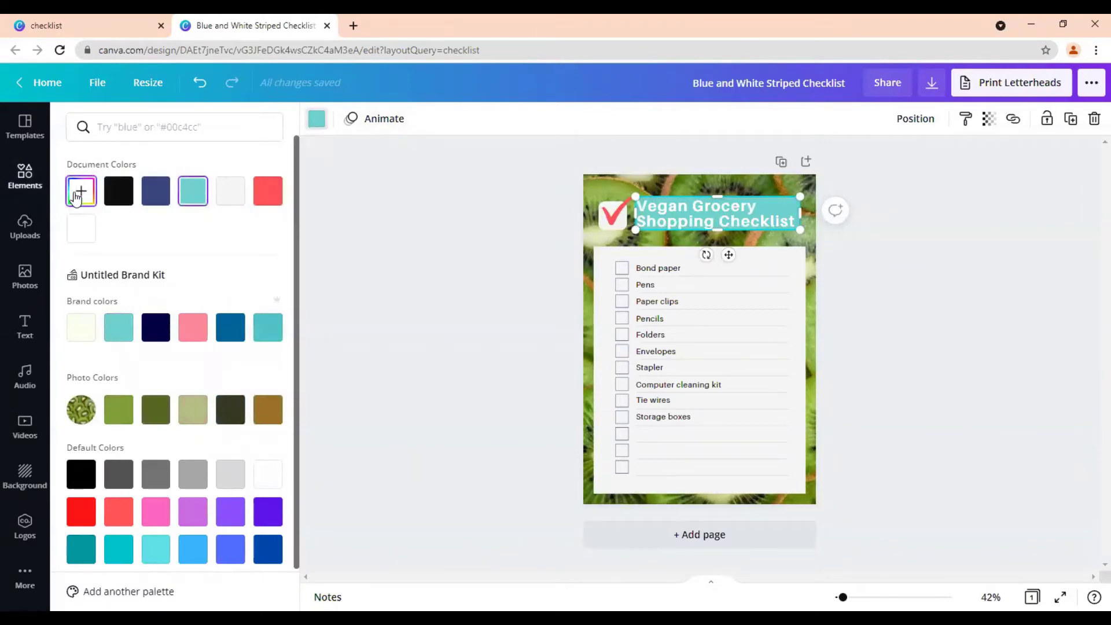
left_click(80, 187)
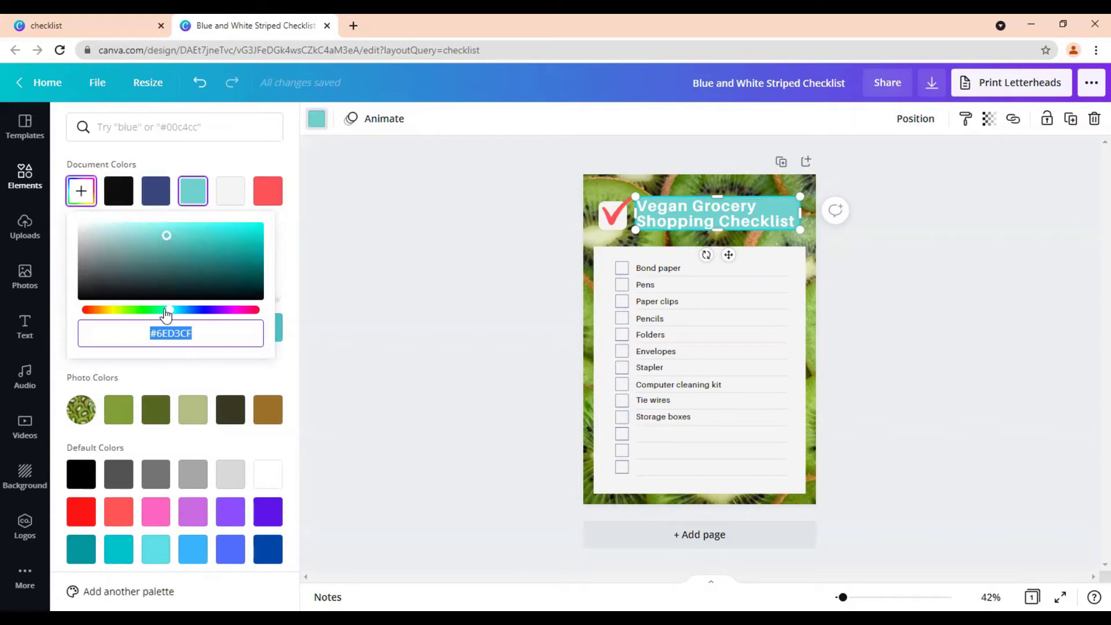
left_click_drag(167, 312, 157, 312)
left_click_drag(166, 236, 224, 251)
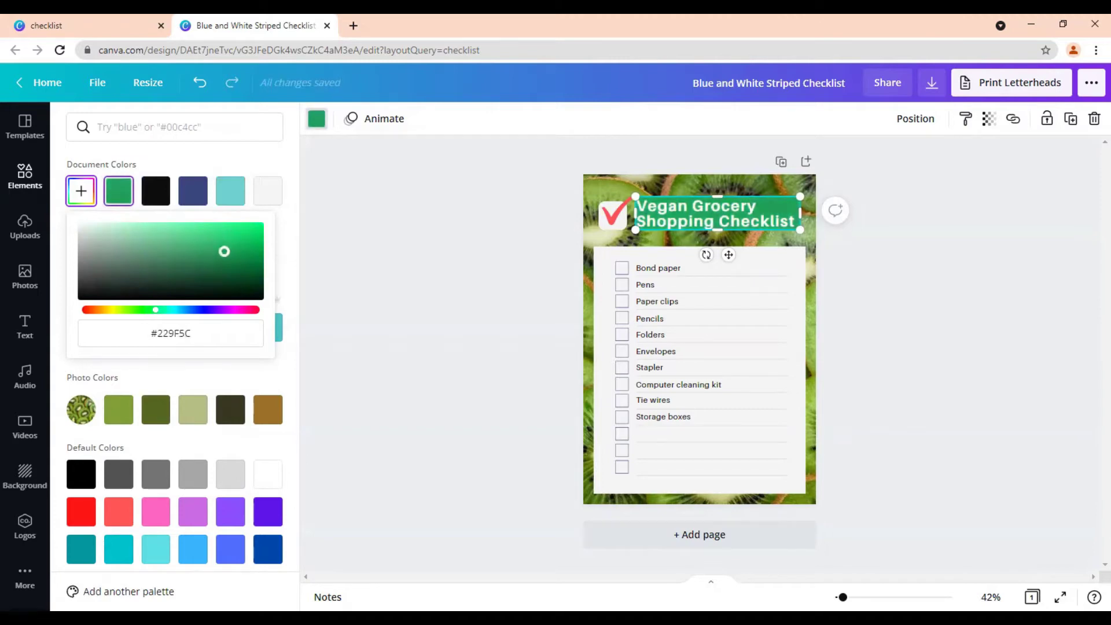
Make the checkmark graphic dark navy
left_click(513, 230)
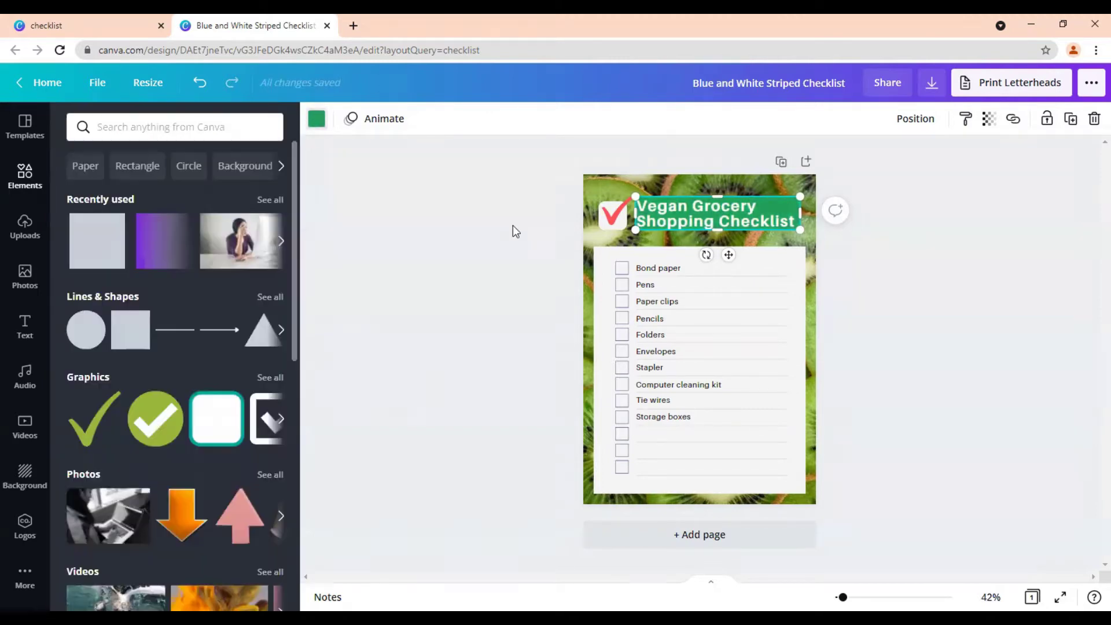
left_click(613, 227)
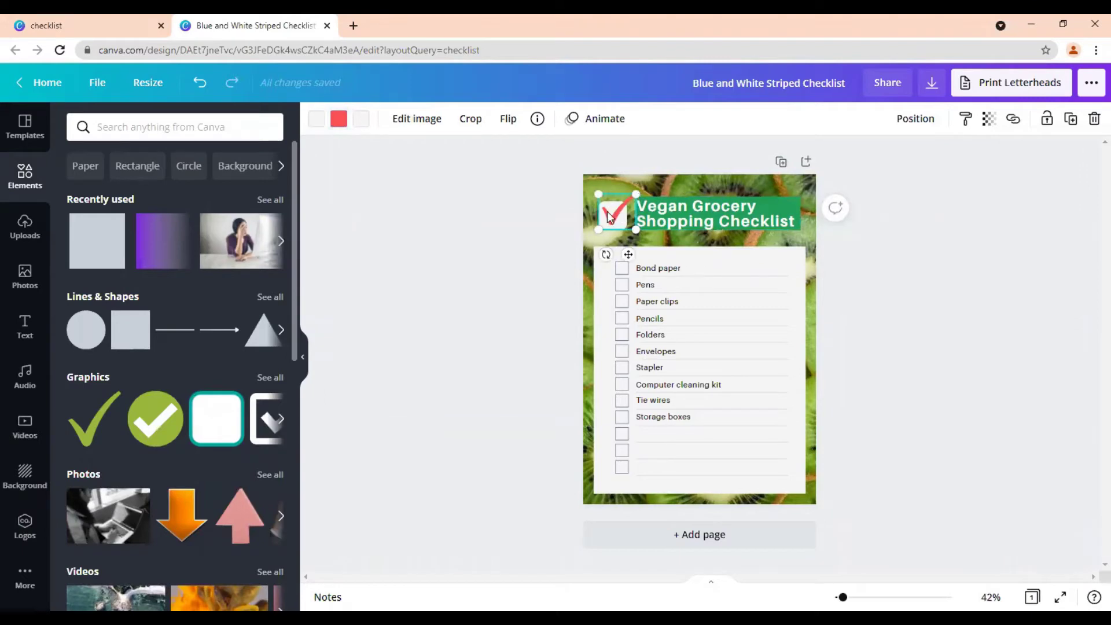
left_click(339, 119)
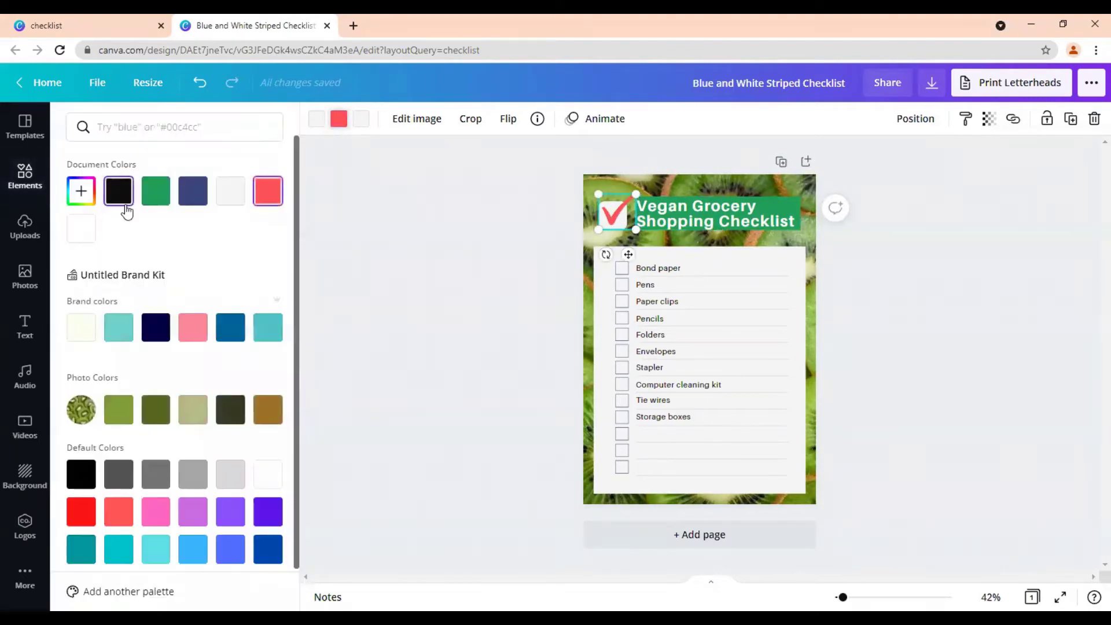
left_click(156, 327)
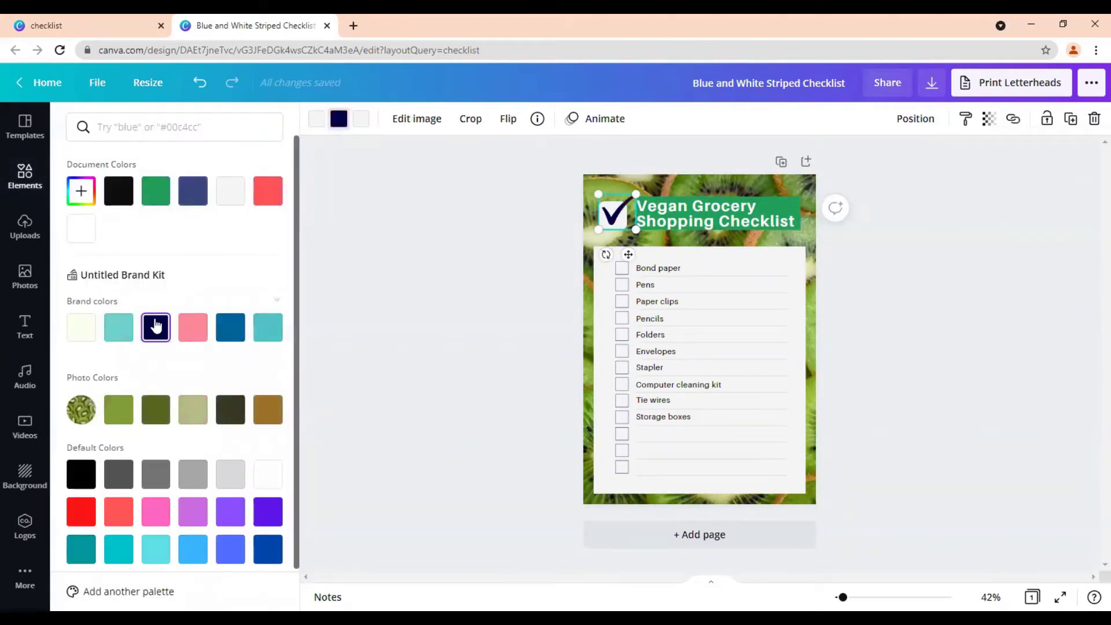
left_click(911, 345)
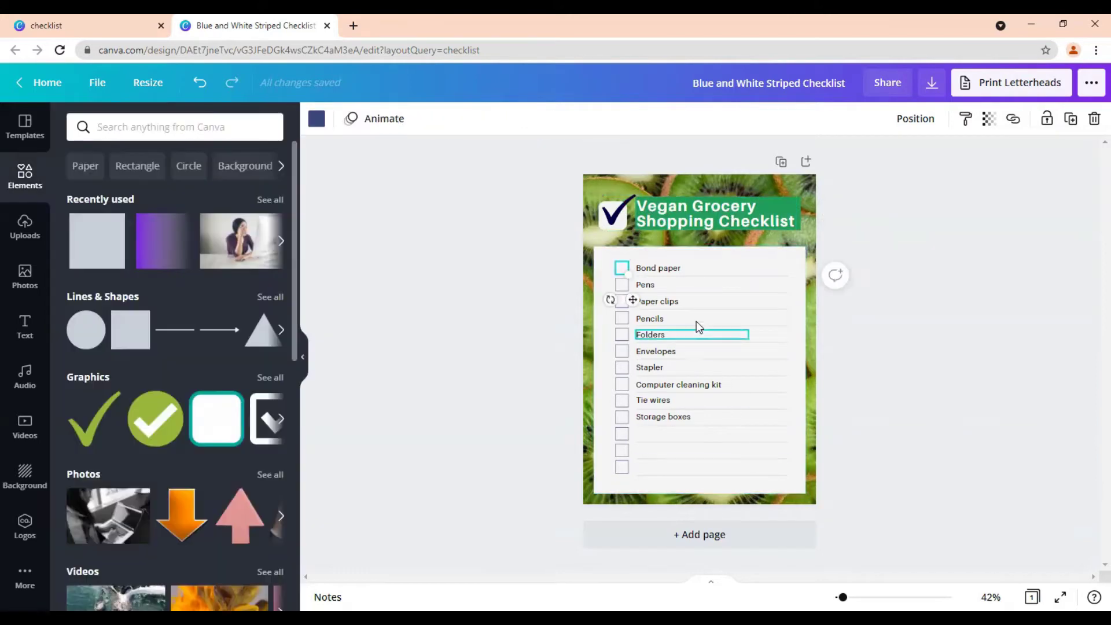
Replace 'Bond paper' and 'Pens' with 'Carrots' and 'Grapes'
double_click(669, 268)
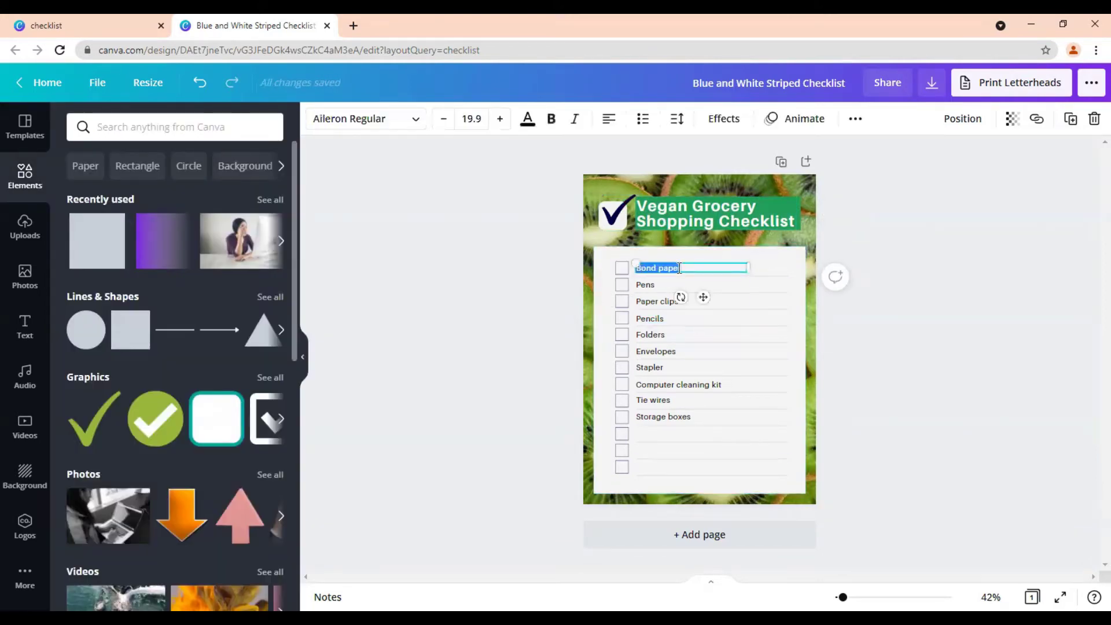
type("Carrots")
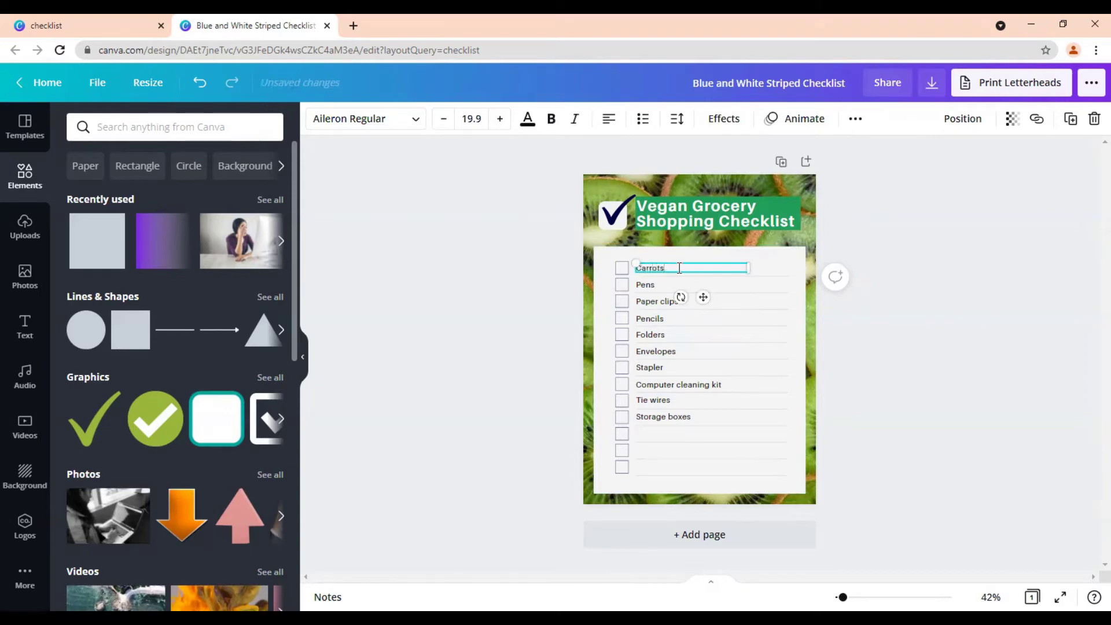
left_click(659, 285)
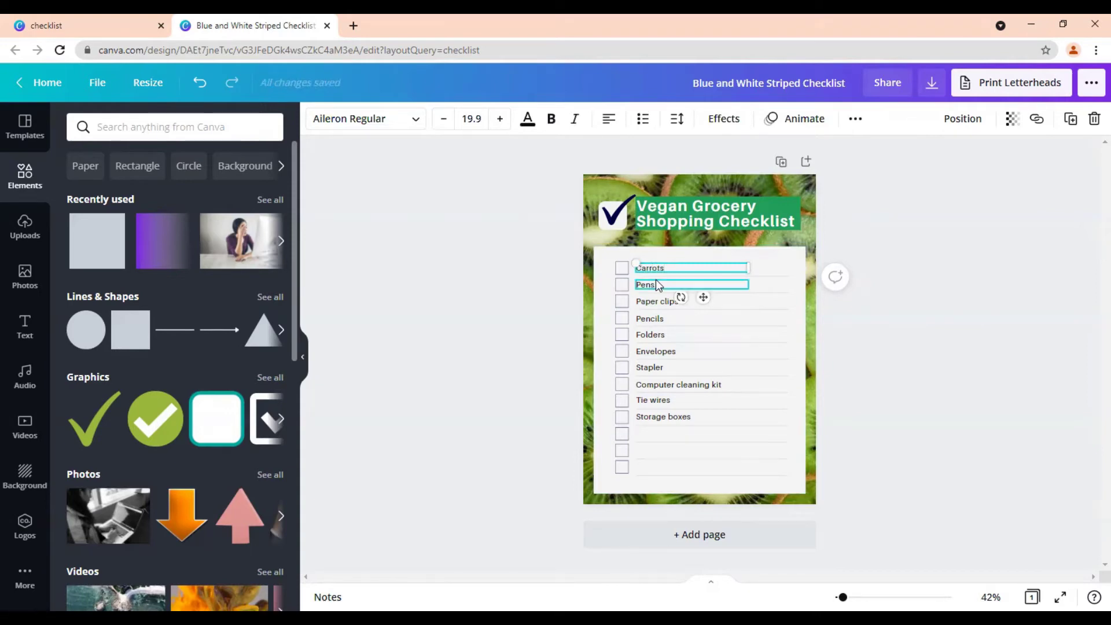
double_click(658, 285)
type("grapes")
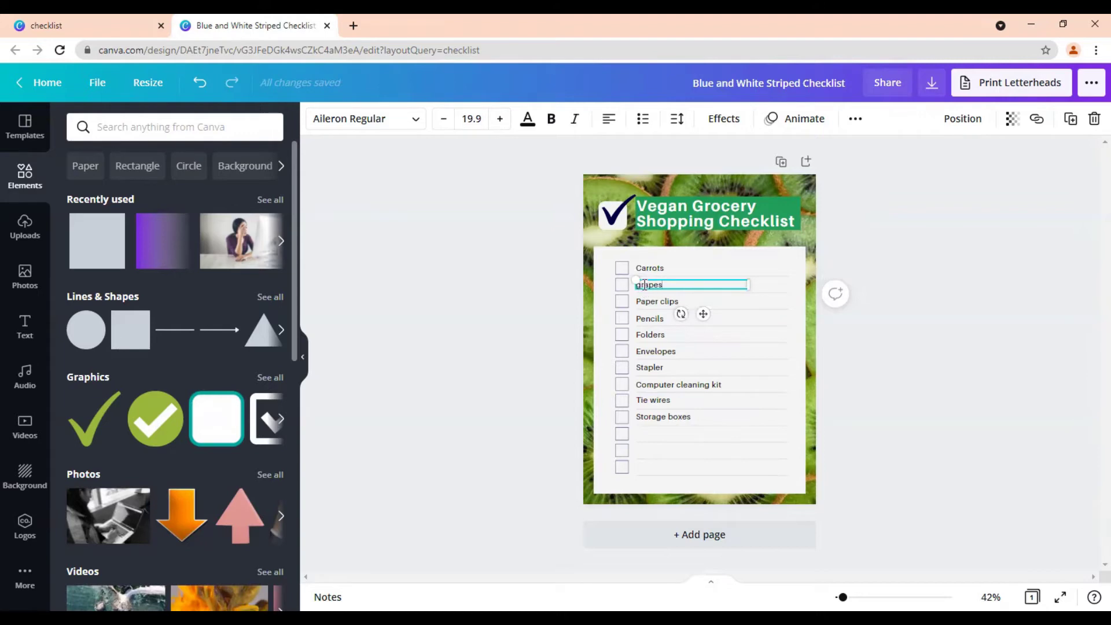
double_click(640, 283)
type("Grapes")
left_click_drag(663, 287, 637, 284)
left_click(413, 123)
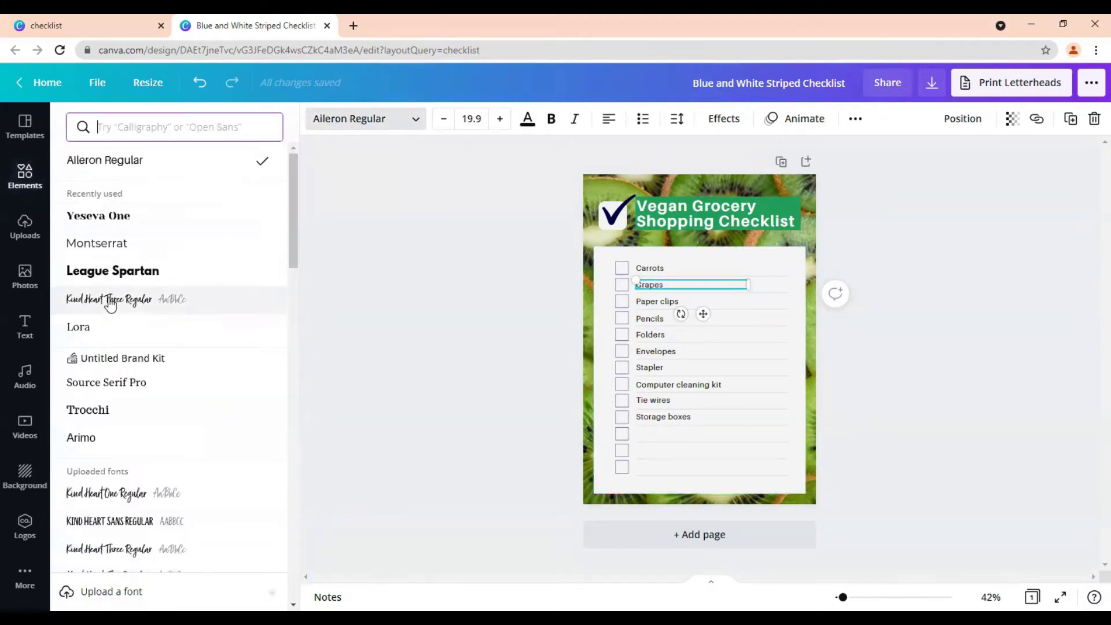
scroll(109, 396, "down", 5)
scroll(110, 370, "down", 10)
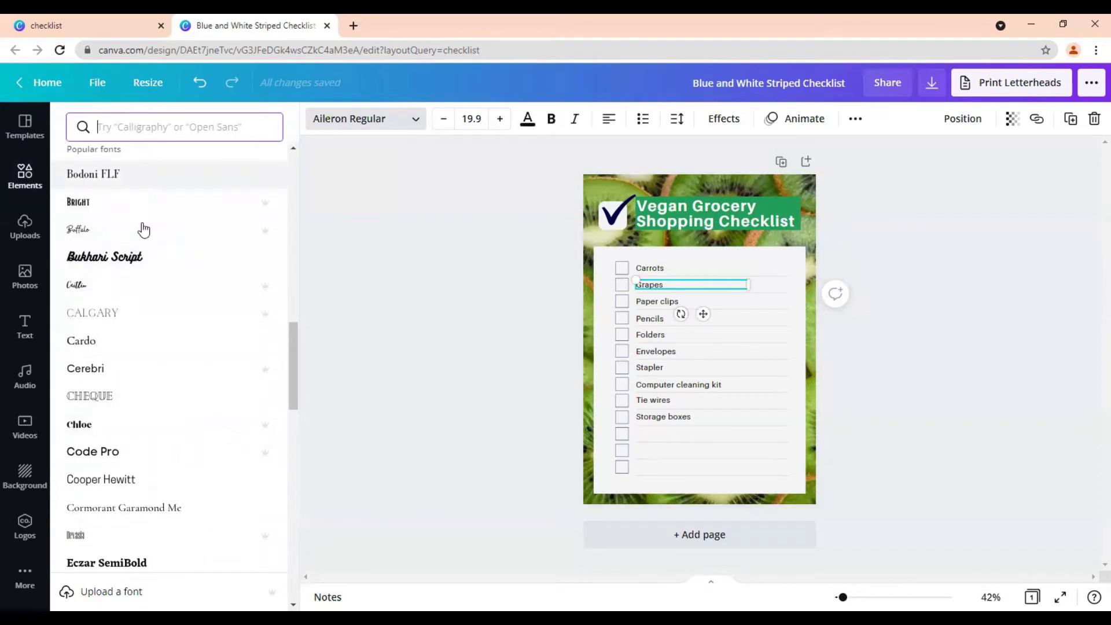
left_click(128, 262)
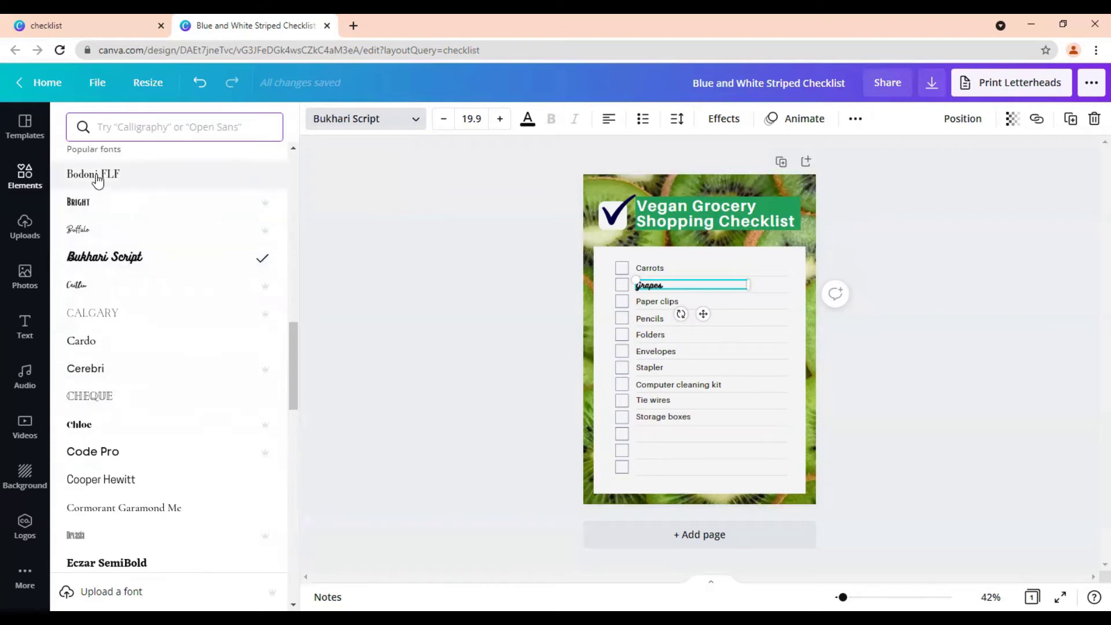
left_click(96, 177)
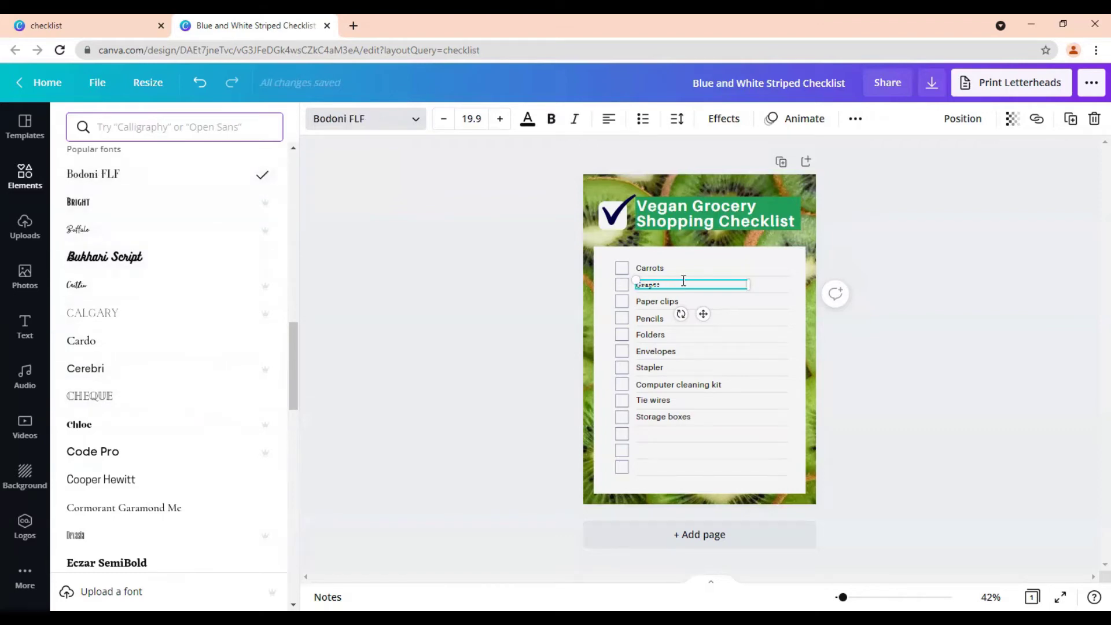
left_click(656, 269)
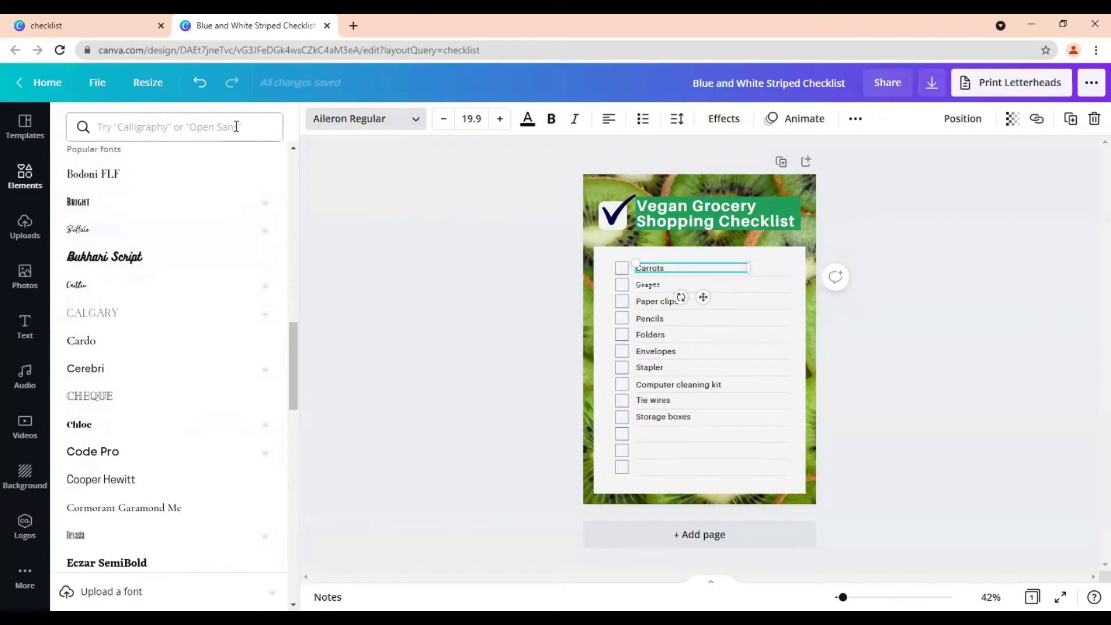
left_click(648, 287)
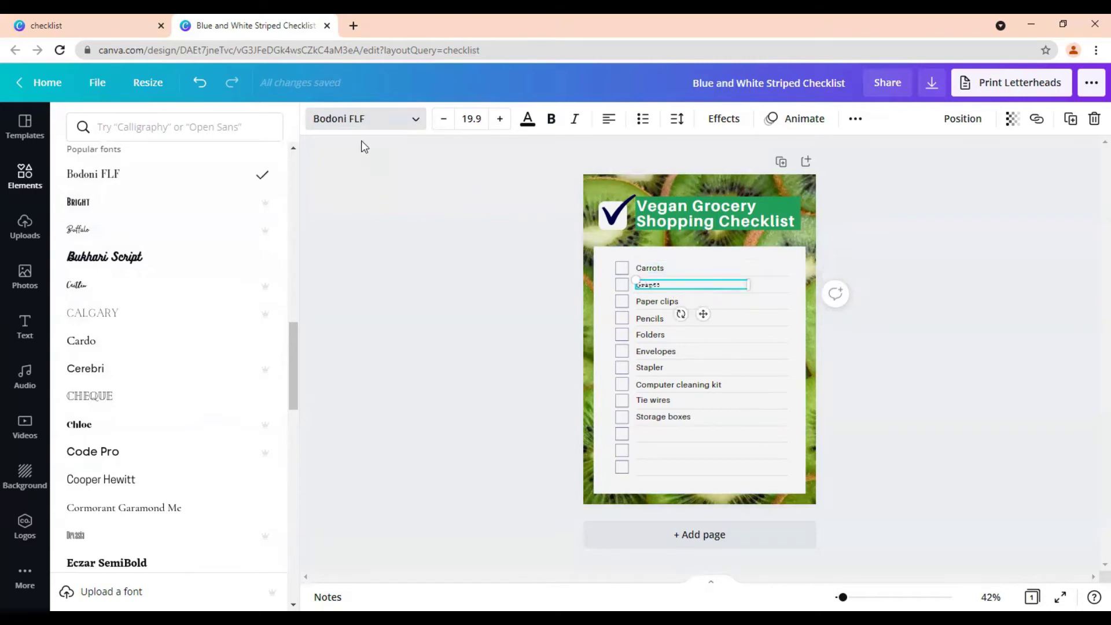
left_click(367, 118)
left_click(387, 120)
scroll(133, 222, "up", 15)
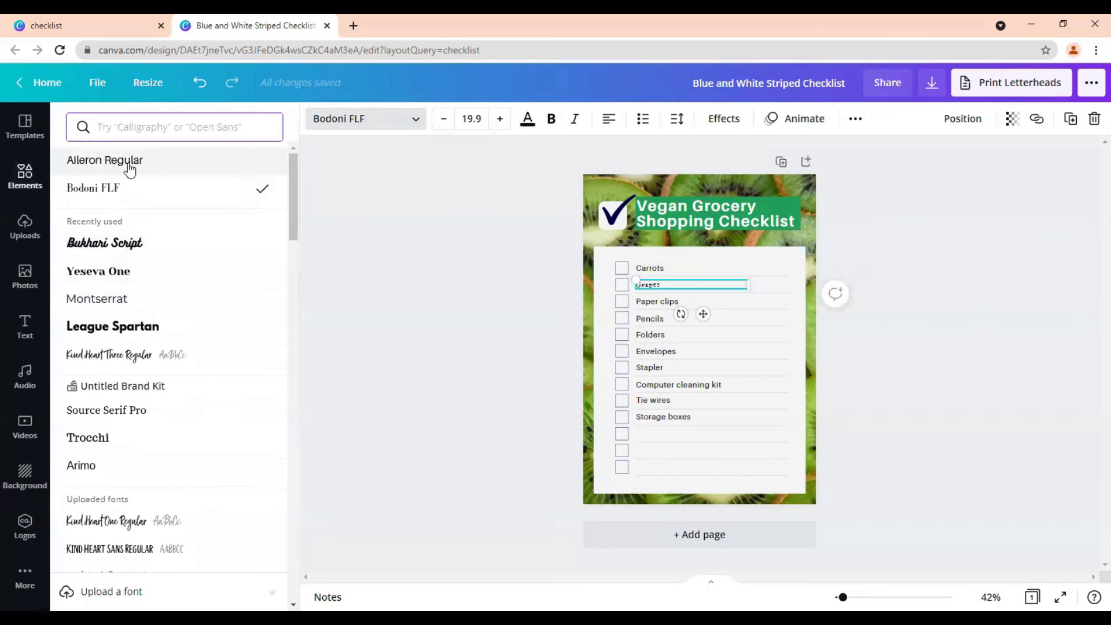
left_click(129, 165)
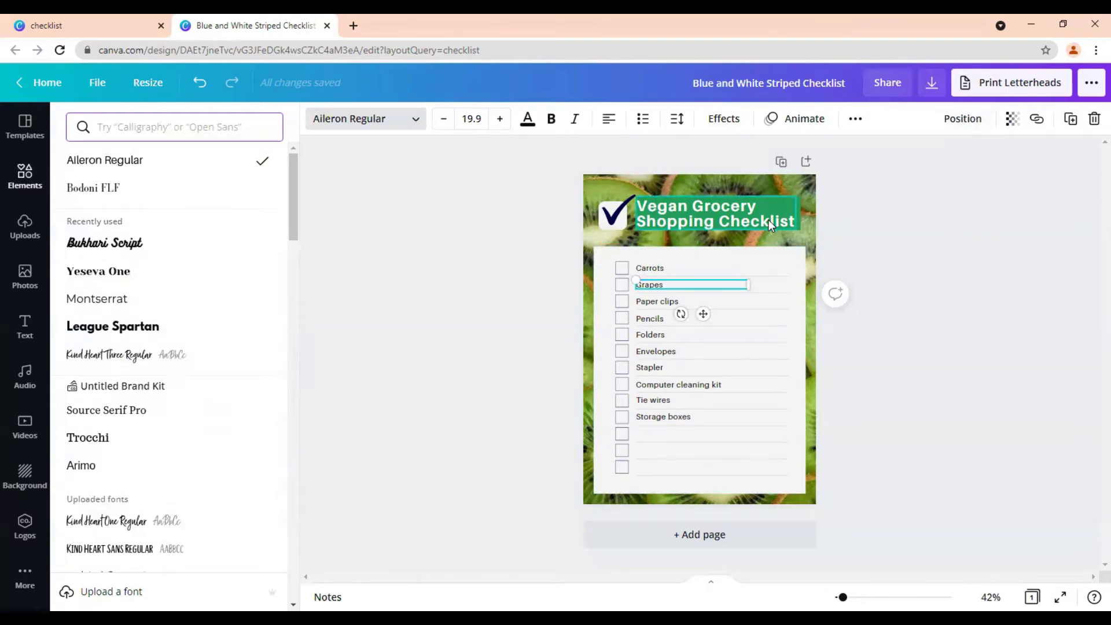
key("Escape")
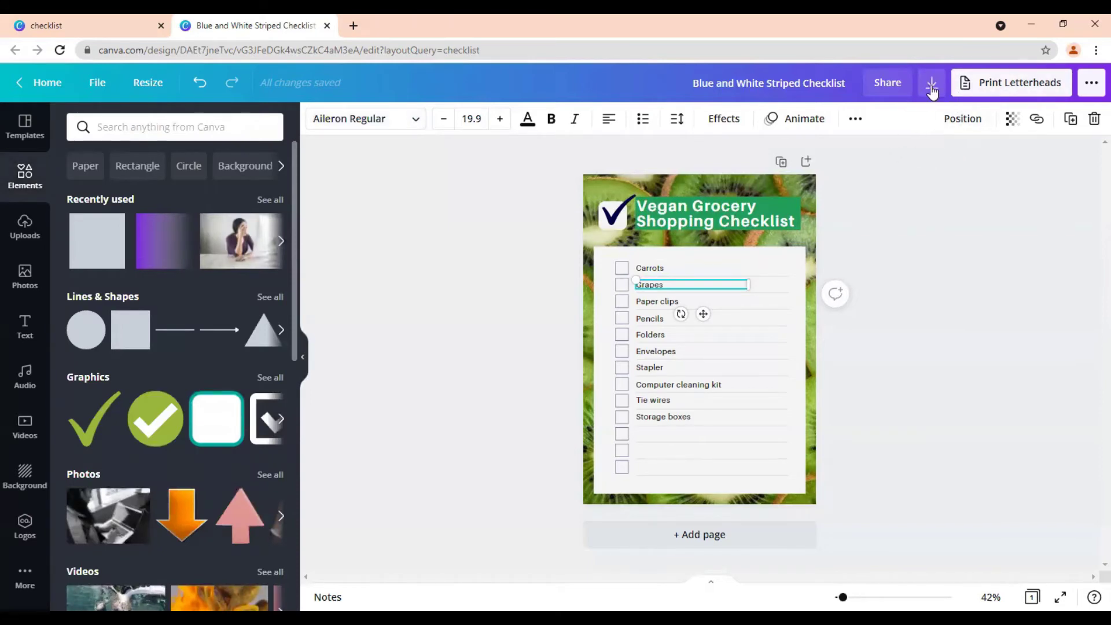
Download the design using the PDF Print file type
left_click(932, 87)
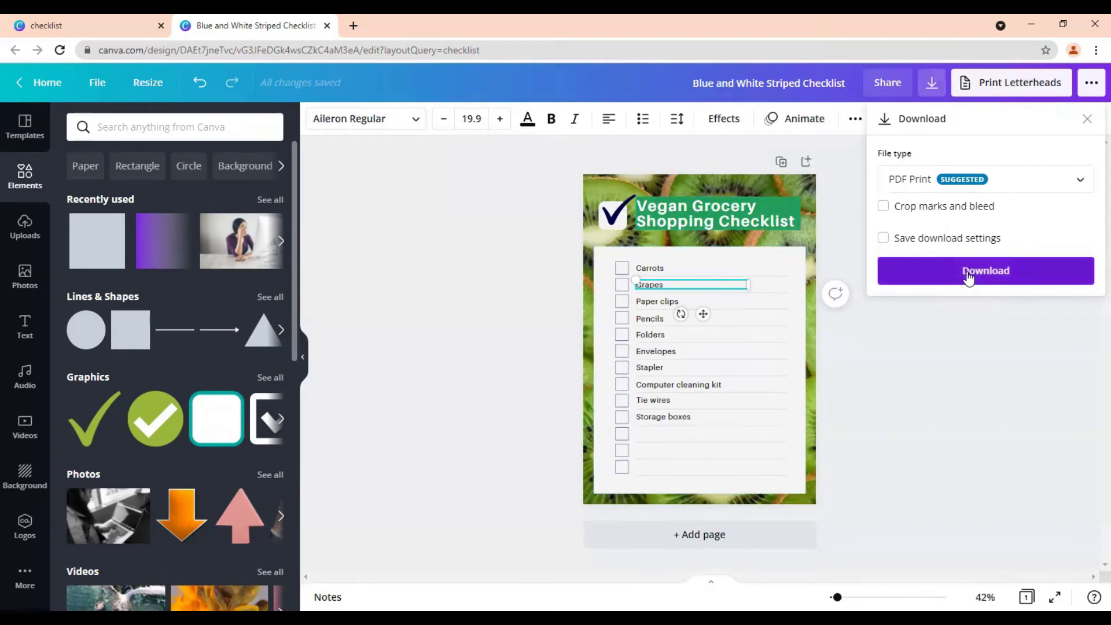
left_click(969, 276)
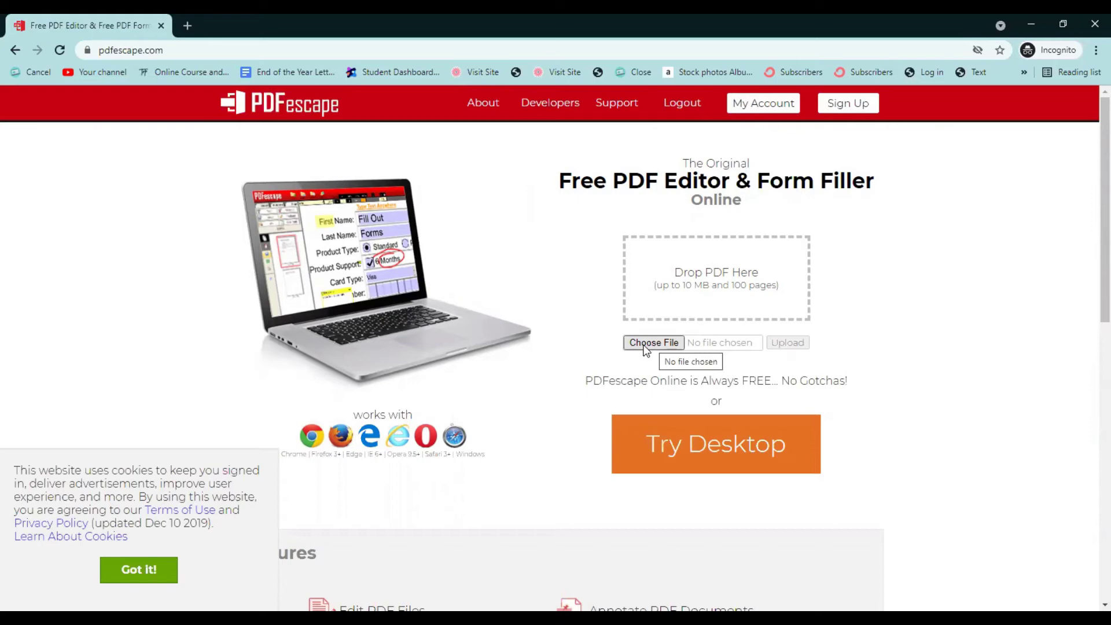
Upload Blue_and_White_Striped_Checklist (1) from Downloads into PDFescape
left_click(646, 348)
left_click(147, 159)
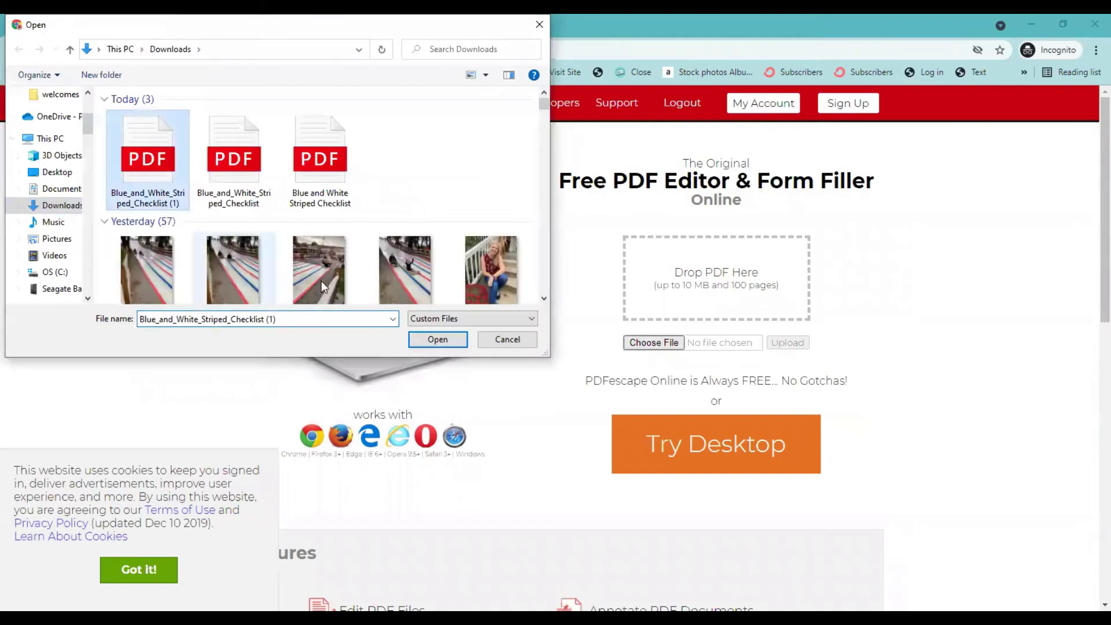
left_click(428, 341)
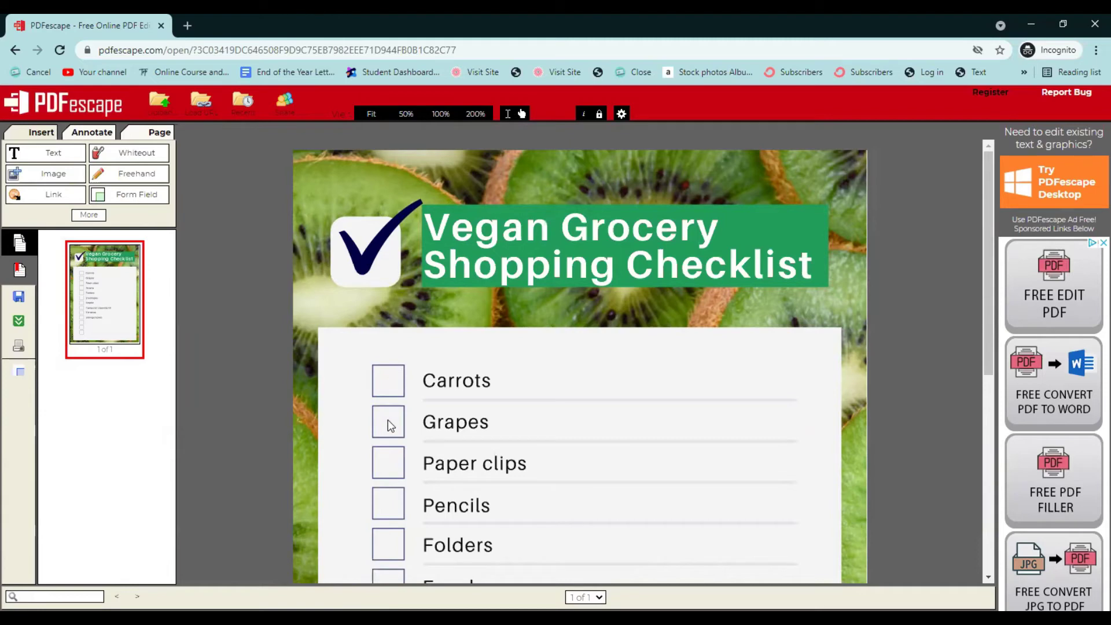
scroll(392, 496, "down", 7)
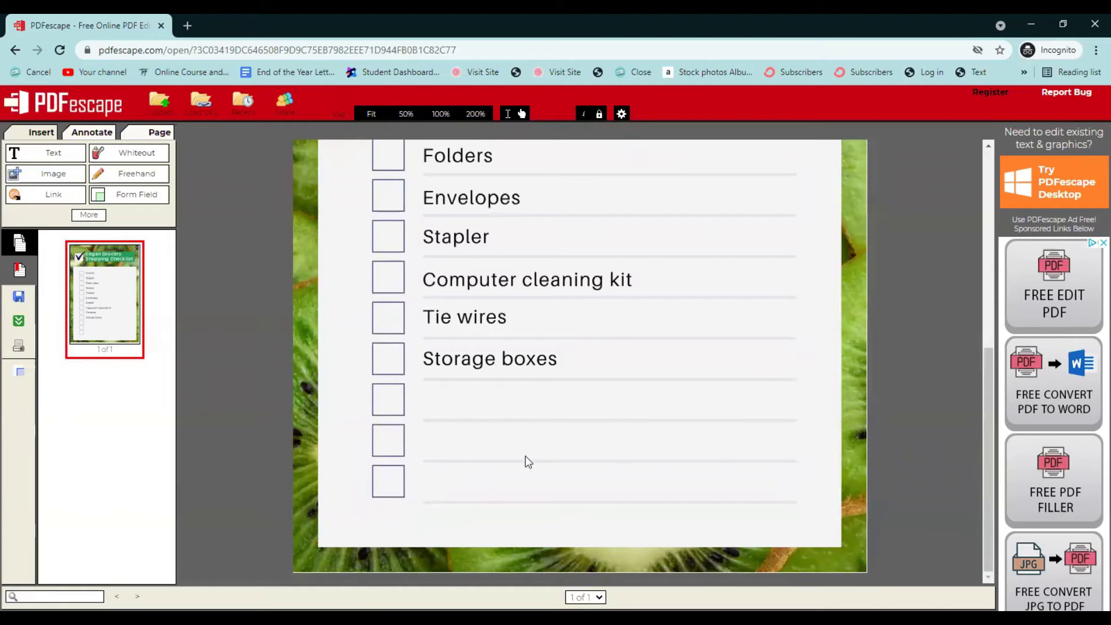
scroll(492, 376, "up", 6)
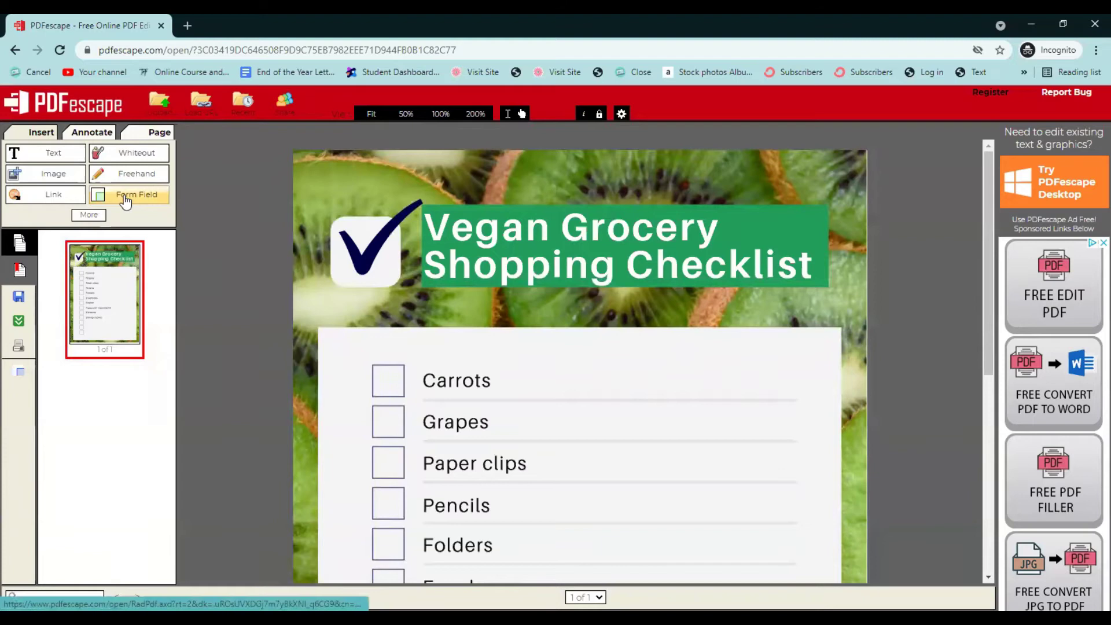
Create a new form field with the field type set to Checkbox
left_click(126, 200)
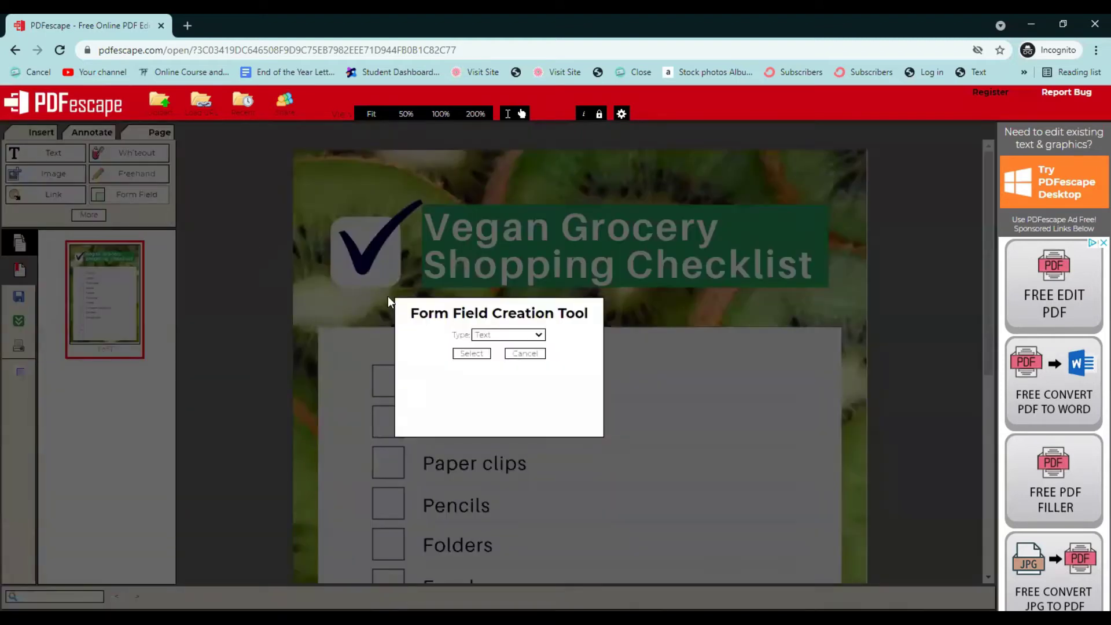
left_click(538, 335)
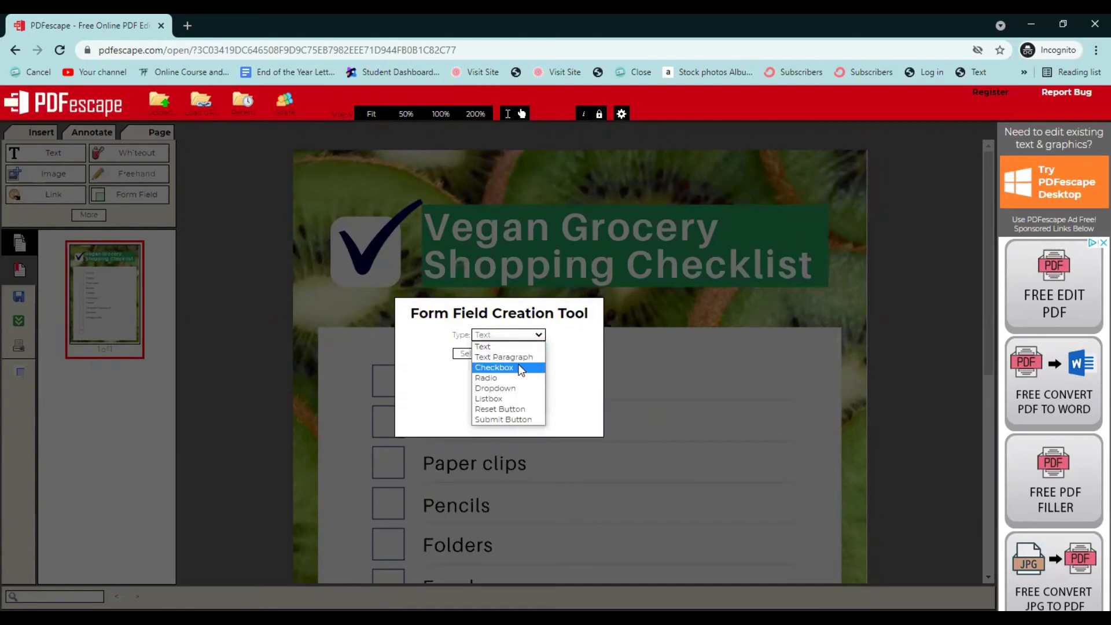
left_click(522, 368)
left_click(474, 353)
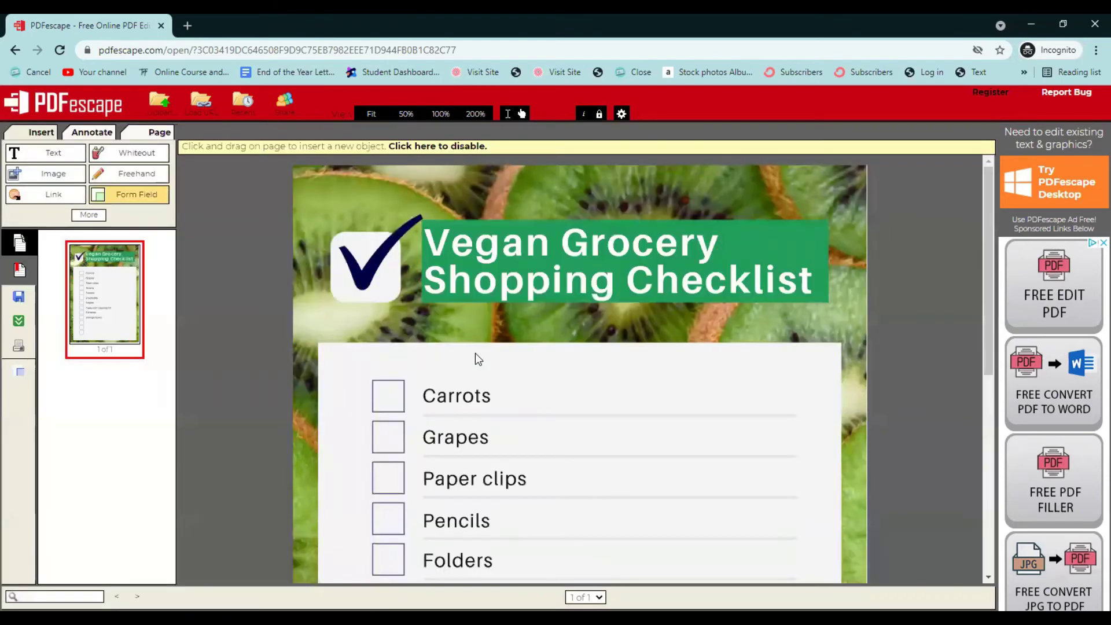
Place checkbox fields over the Carrots and Grapes boxes and test toggling their checkmarks
left_click(389, 398)
left_click(377, 434)
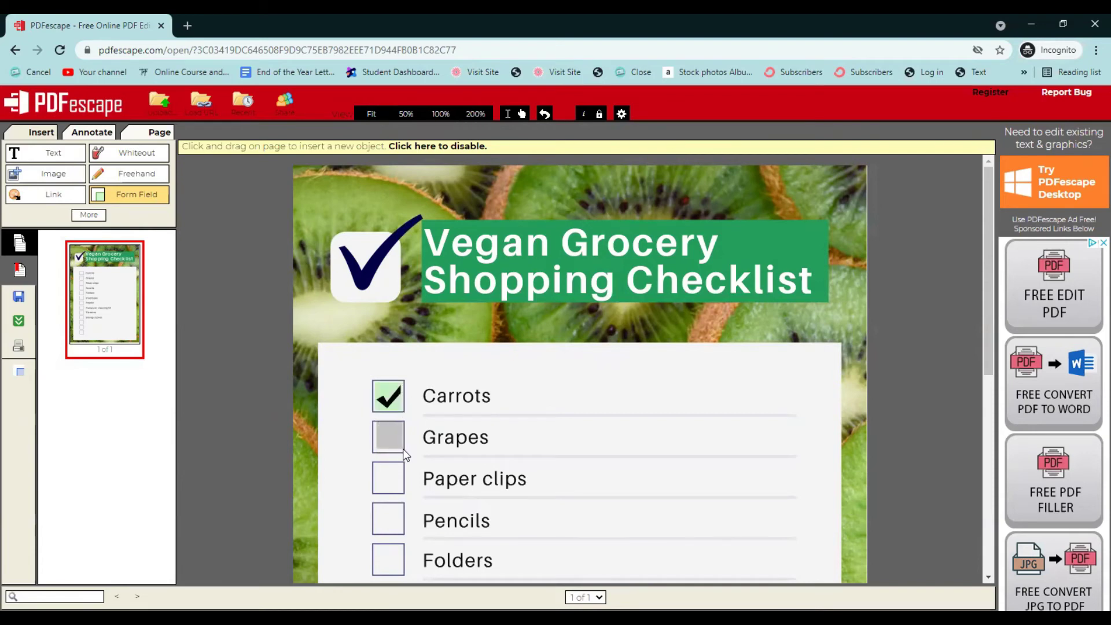
left_click(403, 449)
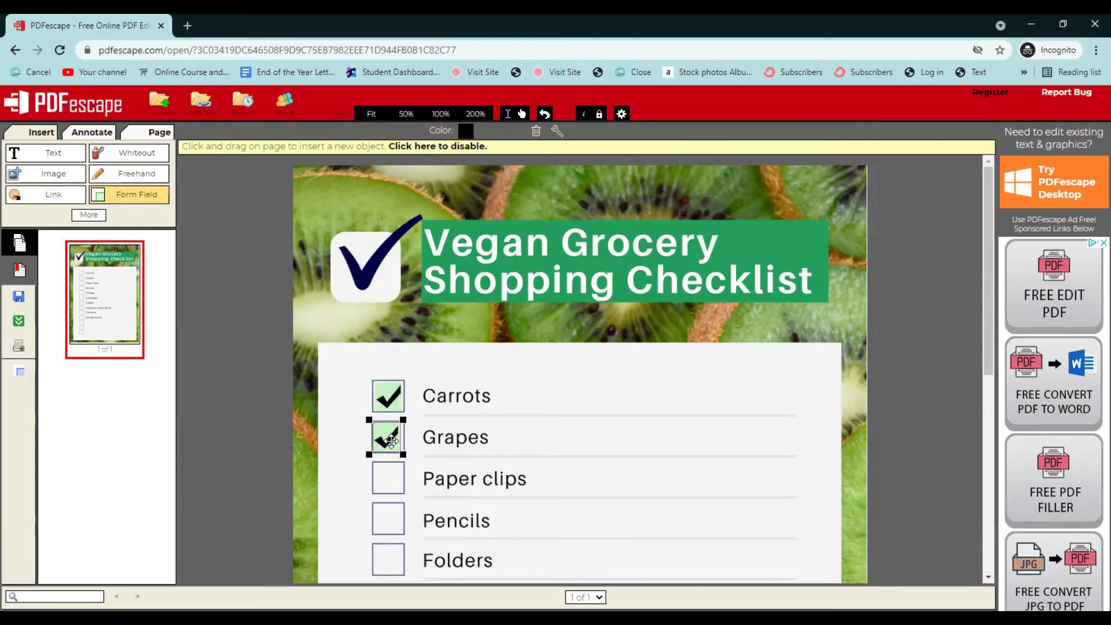
left_click(393, 399)
left_click(394, 425)
left_click(391, 399)
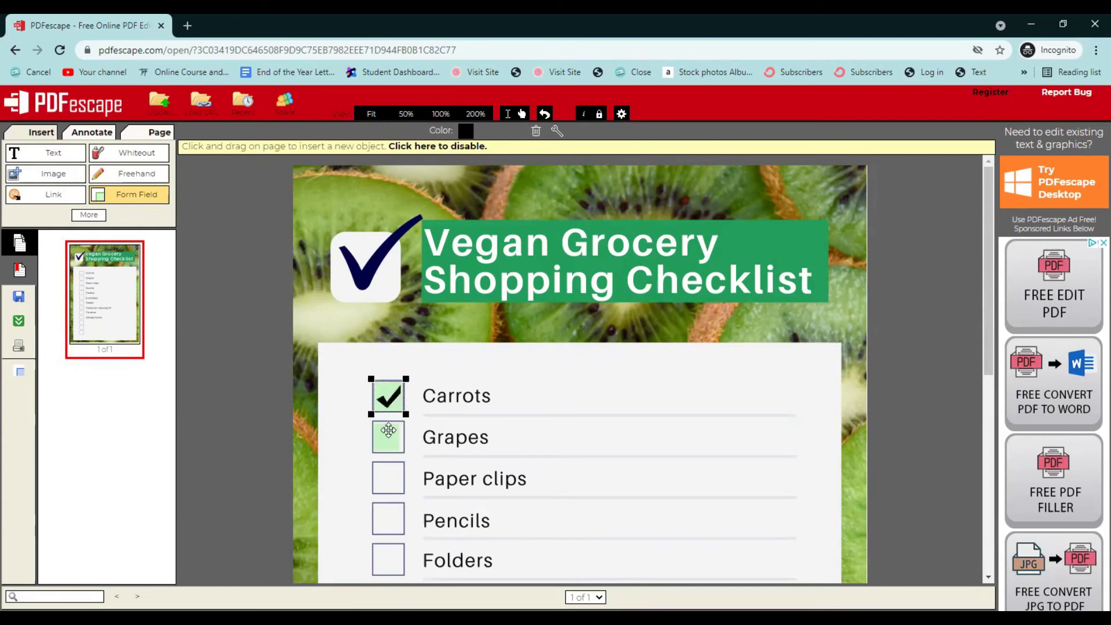
left_click(388, 435)
left_click(388, 435)
left_click(391, 400)
left_click(379, 484)
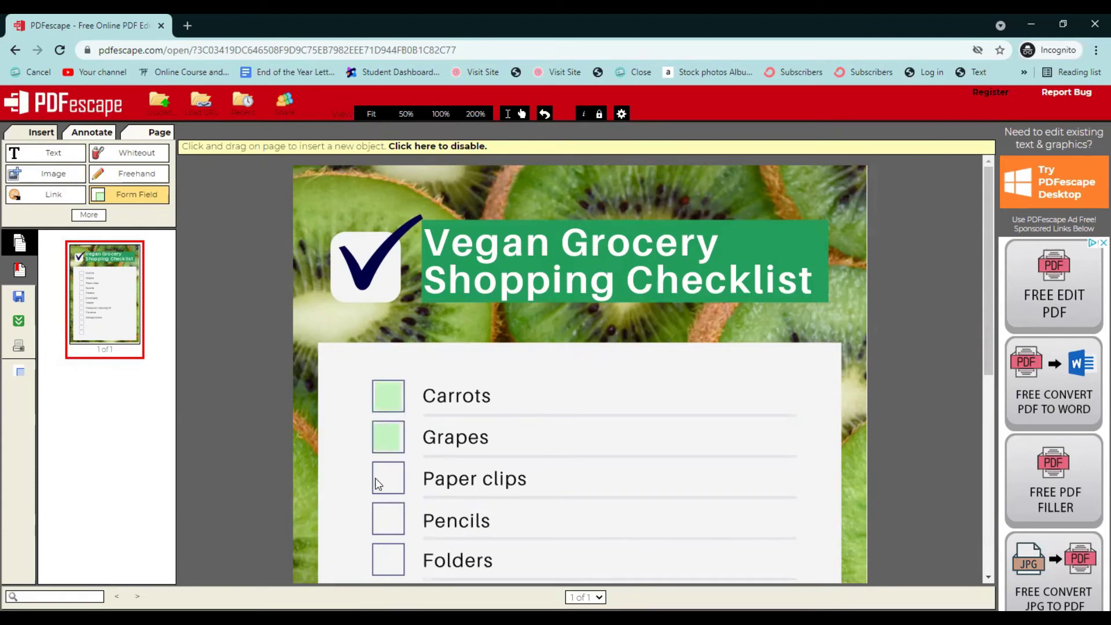
Add checkbox fields over the Paper clips, Pencils, Folders, Envelopes and Stapler boxes
left_click(400, 491)
left_click(402, 535)
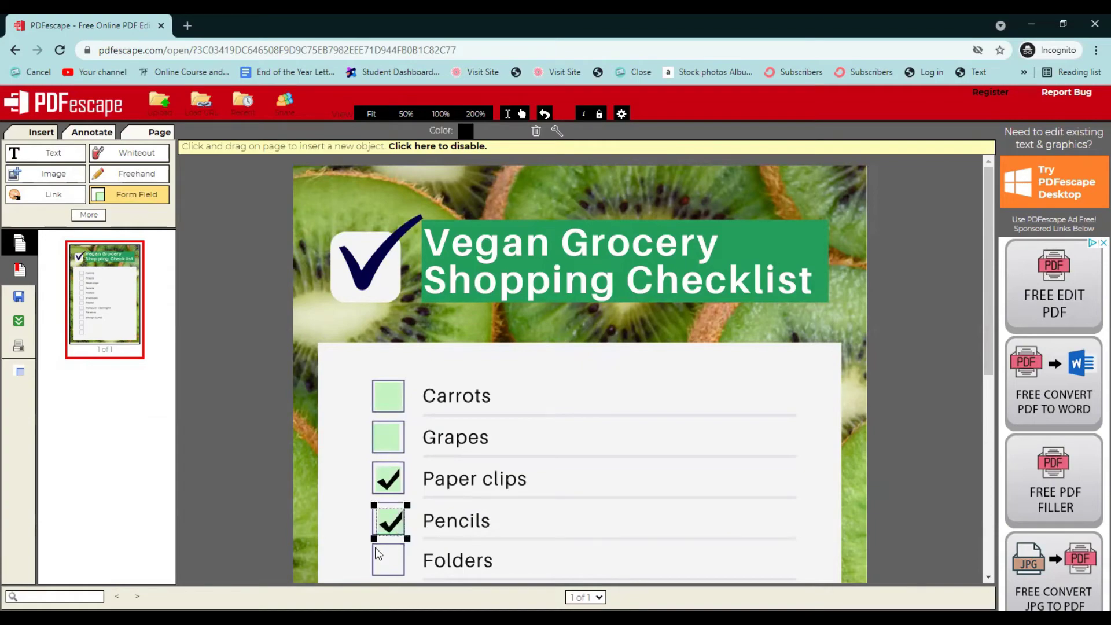
left_click(377, 553)
left_click(377, 552)
scroll(394, 541, "down", 1)
left_click(393, 538)
scroll(382, 463, "down", 2)
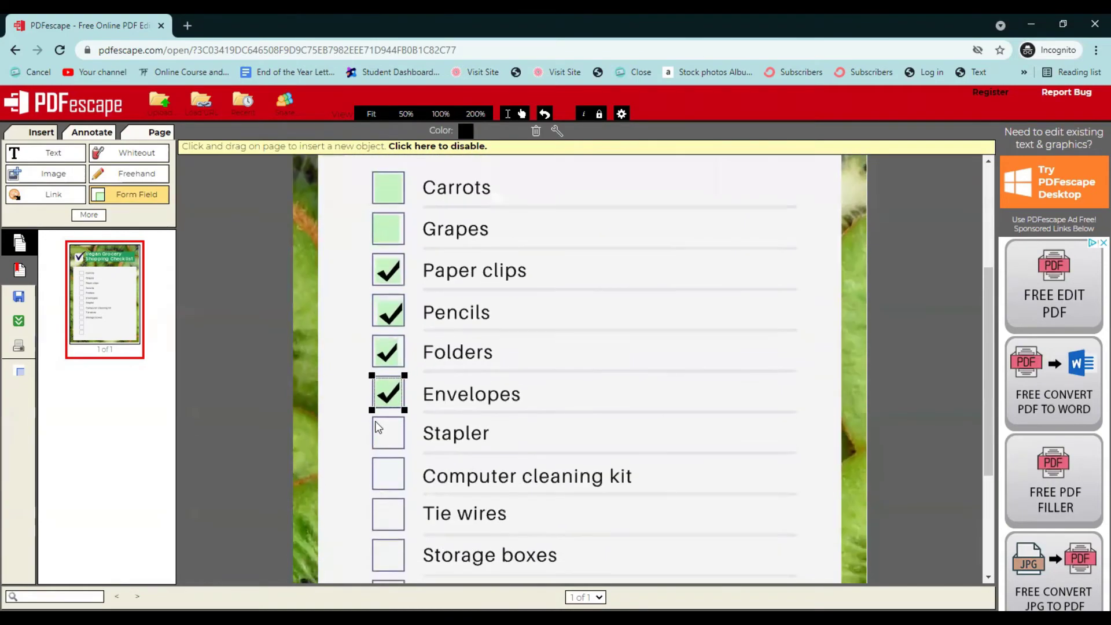
left_click(377, 428)
Draw checkbox fields over the Computer cleaning kit and Tie wires boxes
left_click_drag(378, 460, 404, 491)
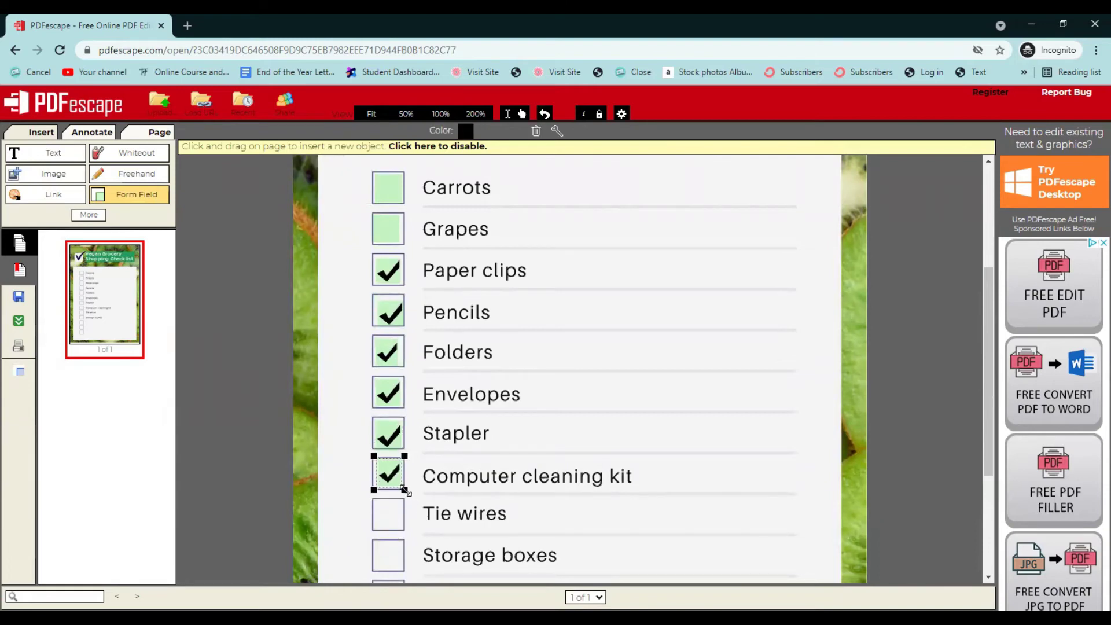
left_click(377, 508)
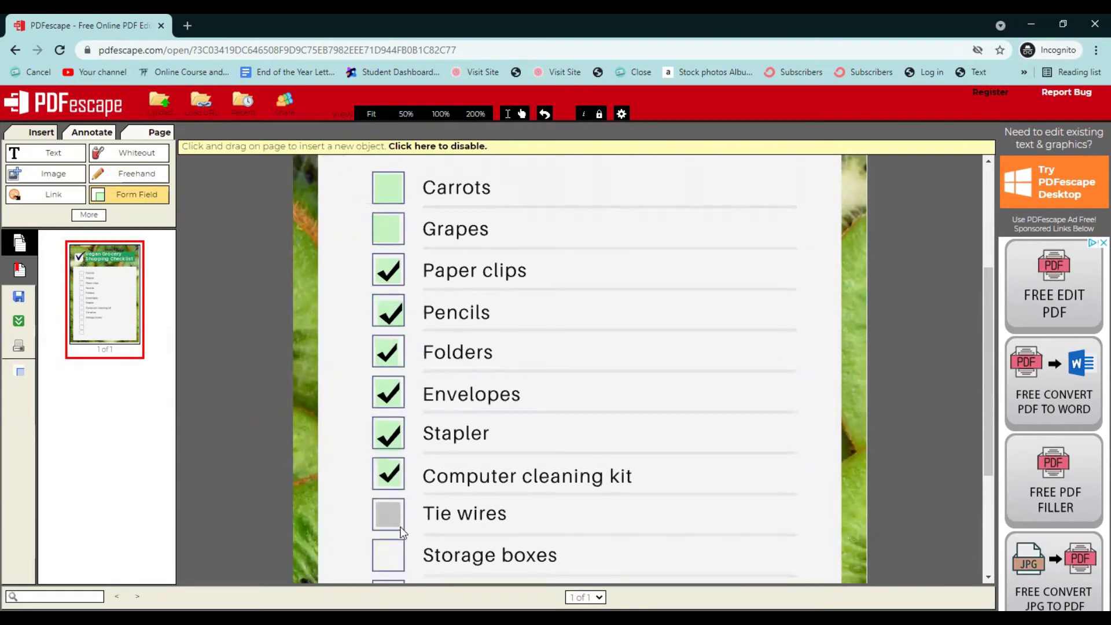
left_click_drag(403, 532, 399, 568)
left_click(379, 554)
Draw checkbox fields over the three blank rows at the bottom of the checklist
scroll(387, 520, "down", 3)
left_click_drag(375, 446, 398, 553)
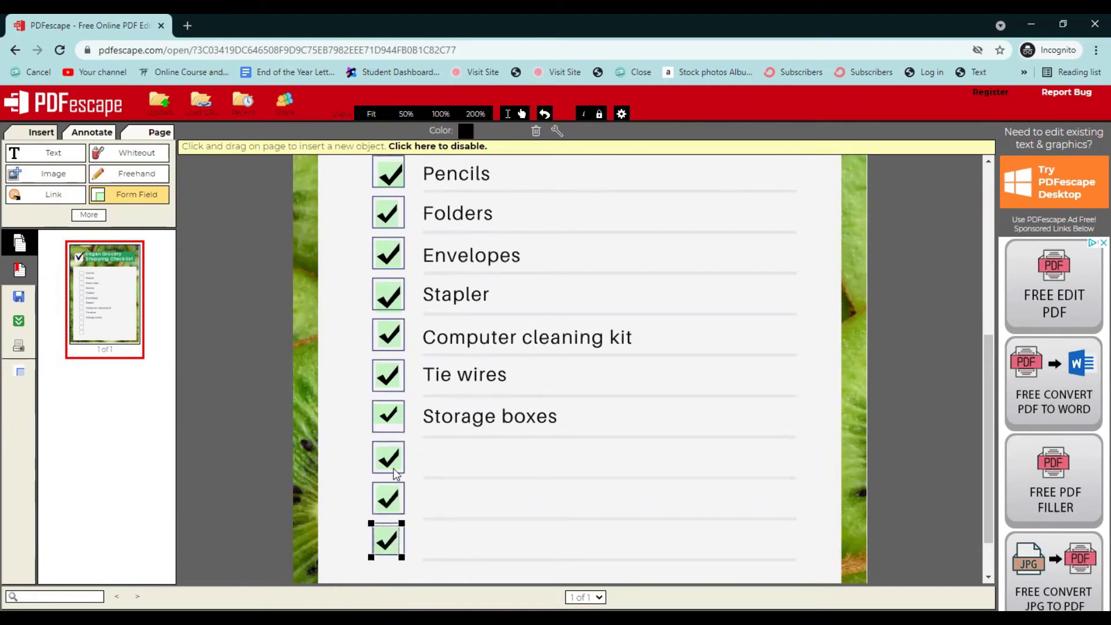
scroll(349, 444, "up", 5)
left_click_drag(373, 395, 384, 399)
mouse_move(374, 437)
left_mouse_down()
mouse_move(400, 459)
mouse_move(399, 500)
left_mouse_up()
scroll(385, 492, "down", 3)
mouse_move(374, 379)
left_mouse_down()
mouse_move(401, 407)
mouse_move(401, 528)
left_mouse_up()
left_click_drag(374, 540, 400, 568)
scroll(403, 501, "down", 3)
mouse_move(374, 384)
left_mouse_down()
mouse_move(400, 413)
mouse_move(400, 494)
left_mouse_up()
Switch the form field type to Text and draw a text field across each of the three blank lines
scroll(176, 283, "up", 3)
left_click(152, 201)
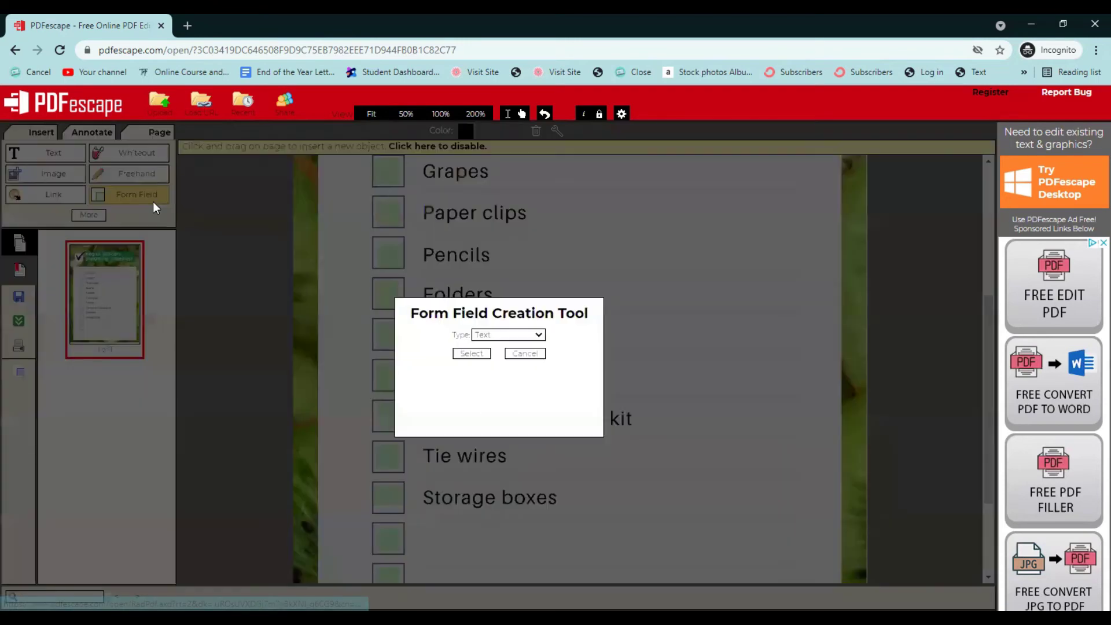
left_click(473, 353)
scroll(481, 347, "down", 3)
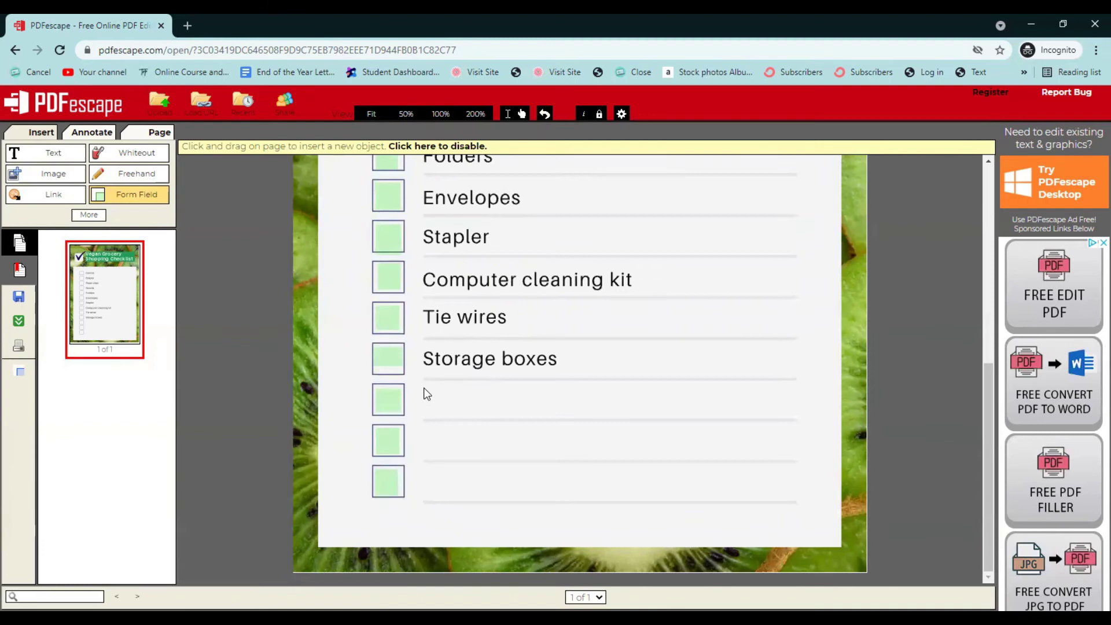
mouse_move(422, 386)
left_mouse_down()
mouse_move(446, 419)
mouse_move(676, 428)
mouse_move(800, 416)
left_mouse_up()
left_click_drag(426, 429, 800, 458)
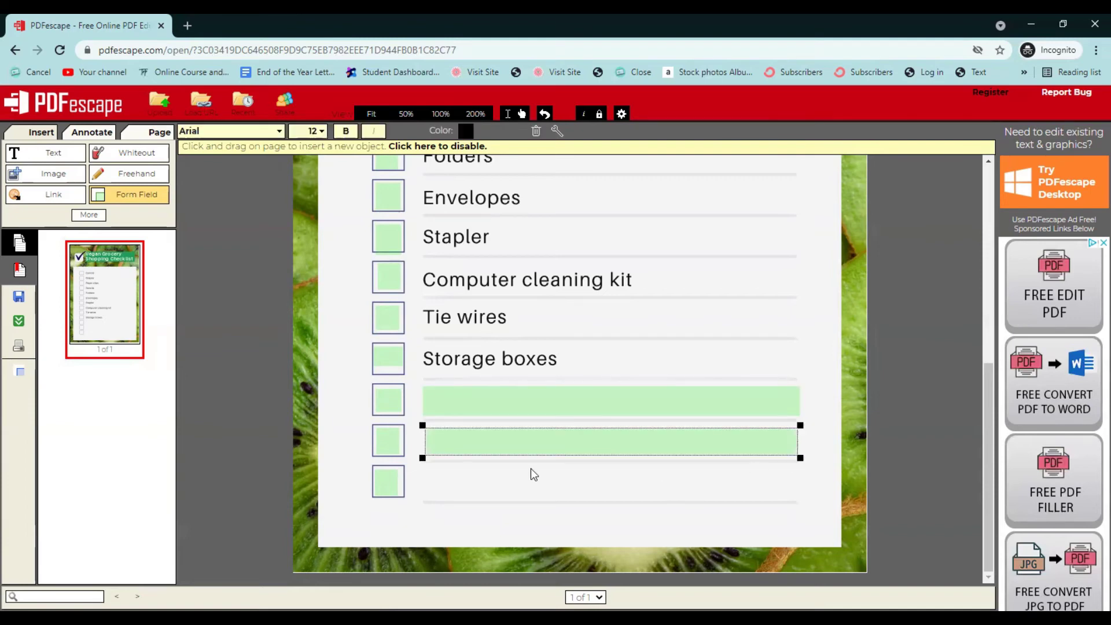
left_click_drag(424, 467, 797, 501)
Type 'jhhh' into the first blank-line field and set its font size to 28
left_click(446, 397)
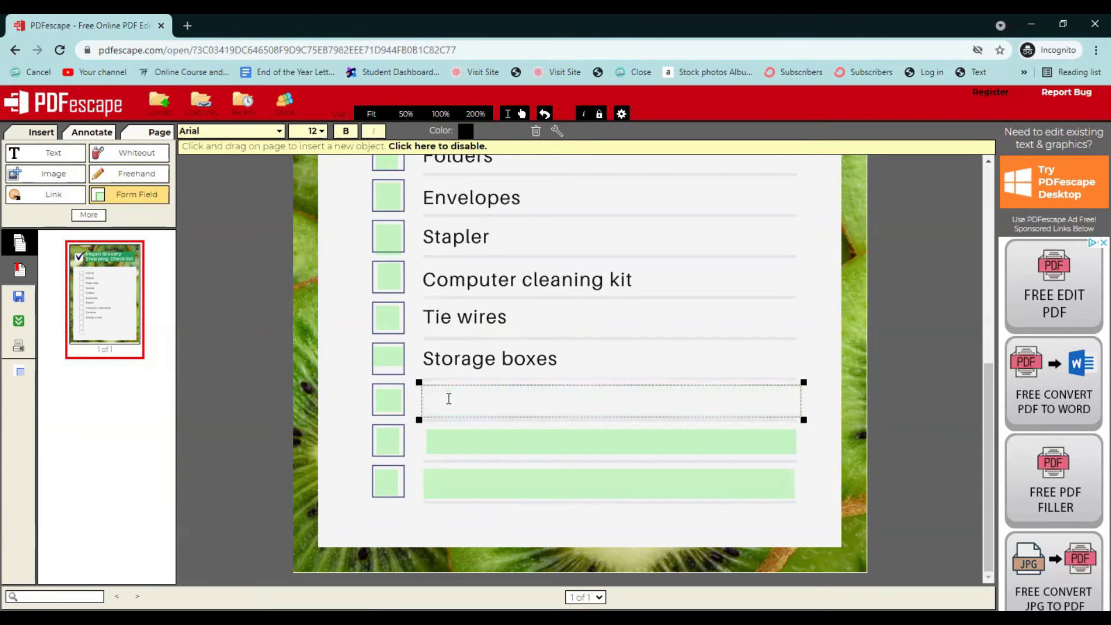
type("jhhh")
left_click_drag(447, 404, 420, 406)
left_click(321, 132)
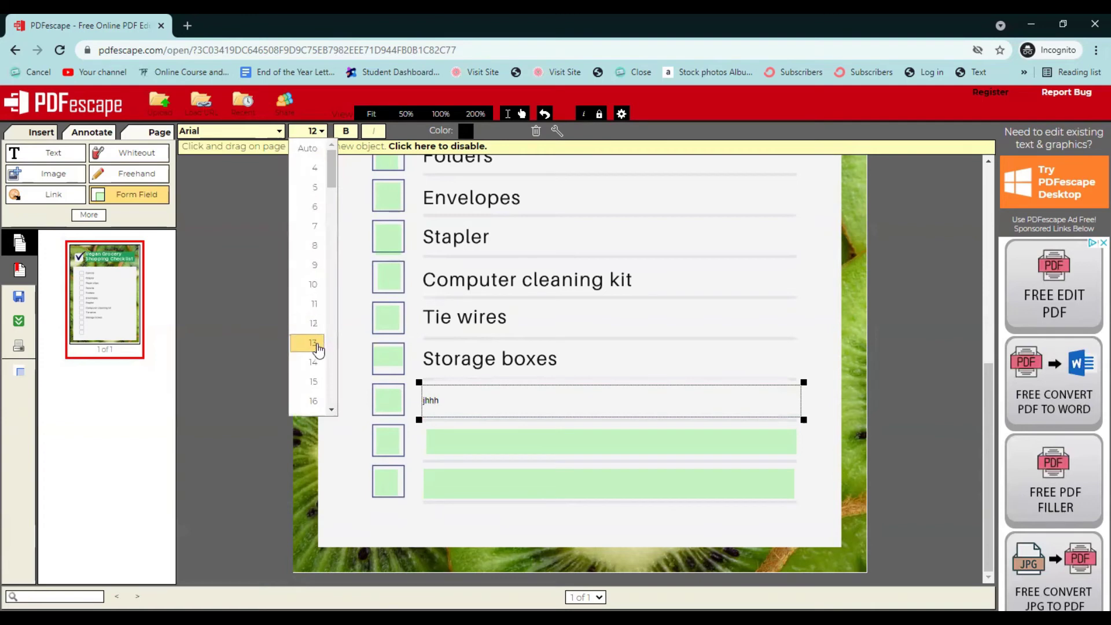
scroll(314, 358, "down", 4)
left_click(315, 343)
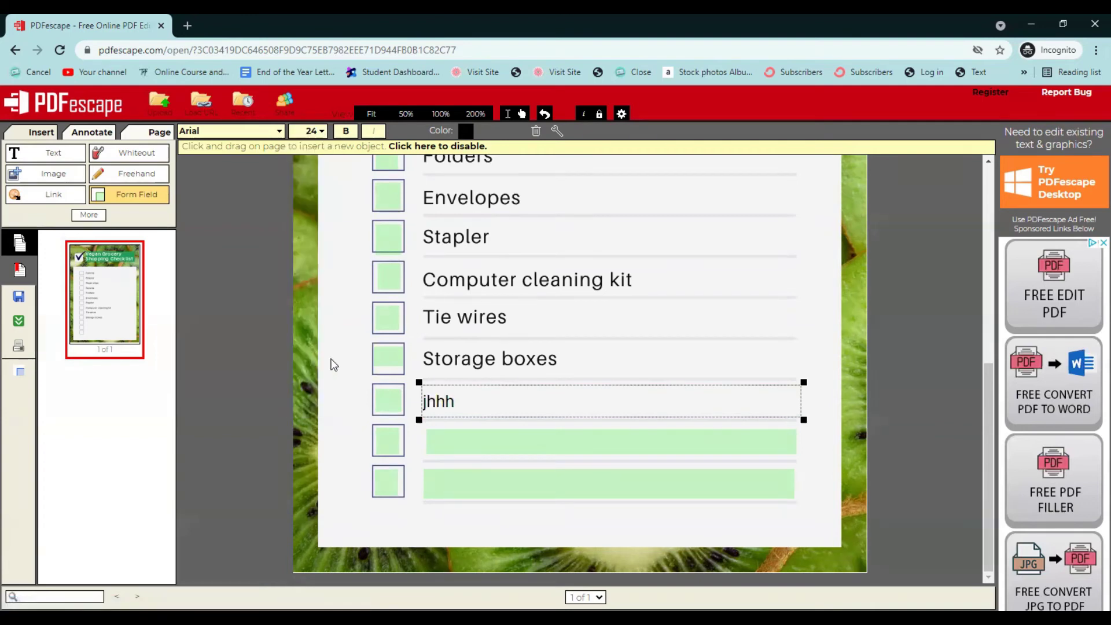
double_click(466, 406)
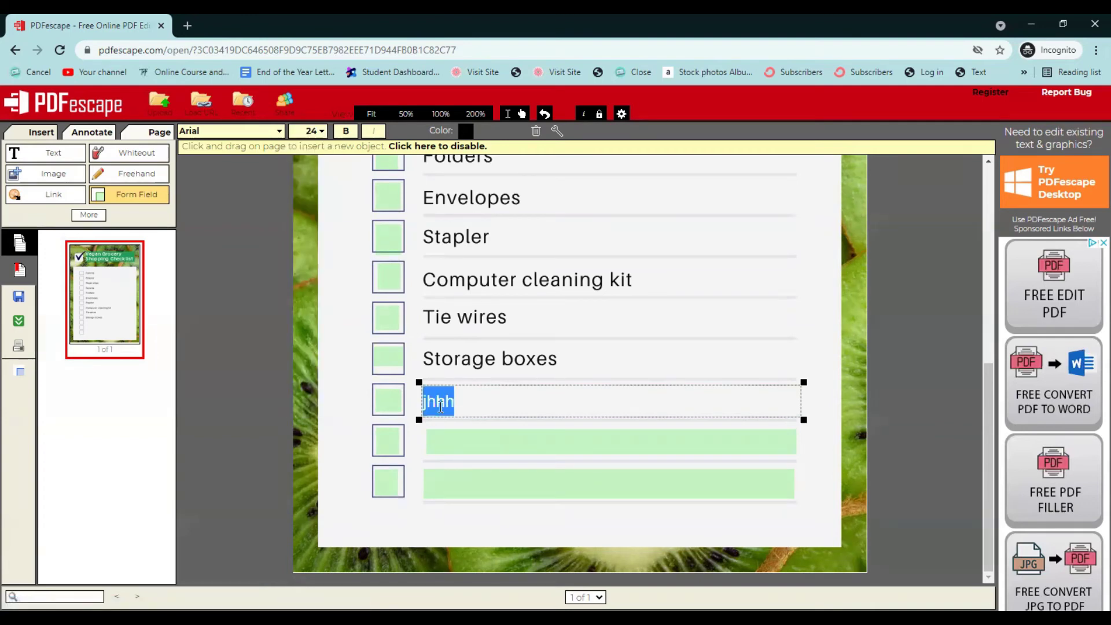
left_click(322, 131)
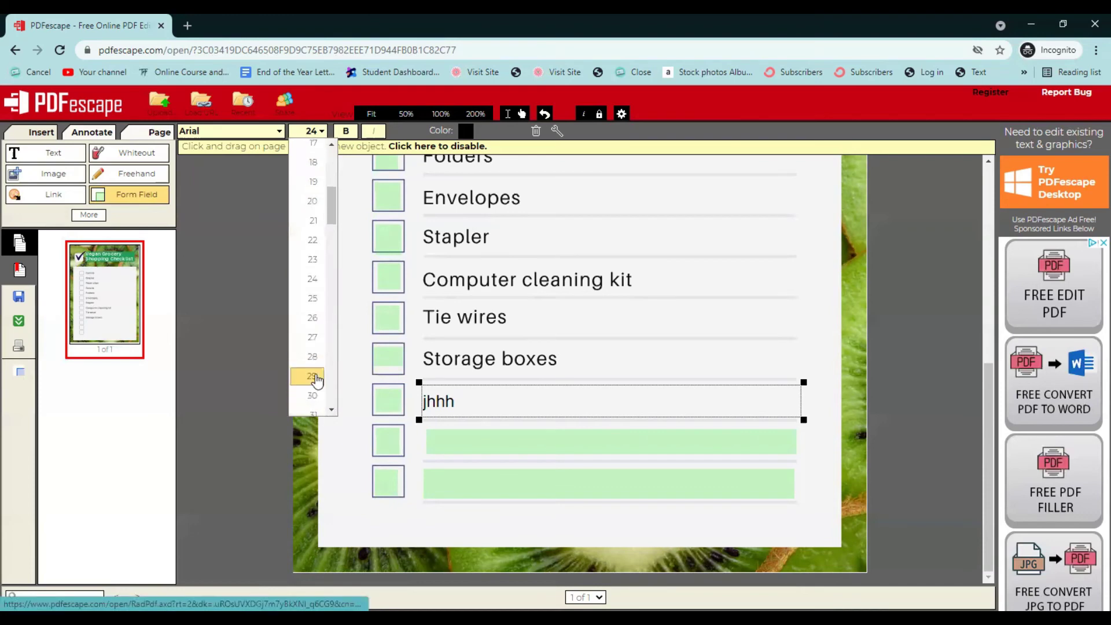
left_click(312, 356)
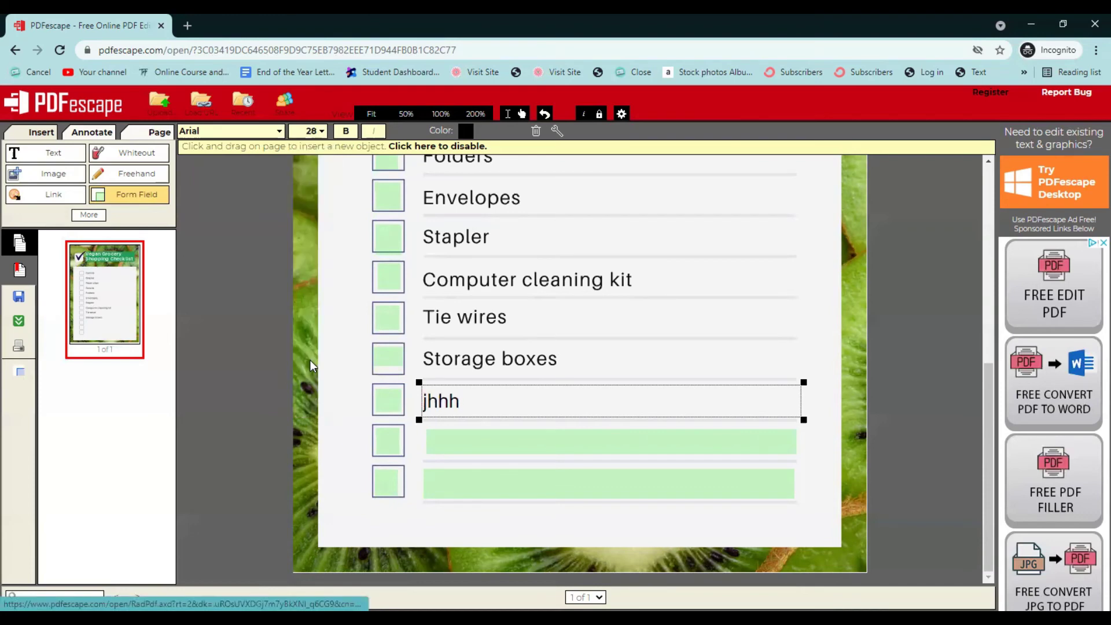
Set the second and third blank-line text fields to font size 28
left_click(466, 443)
left_click(319, 132)
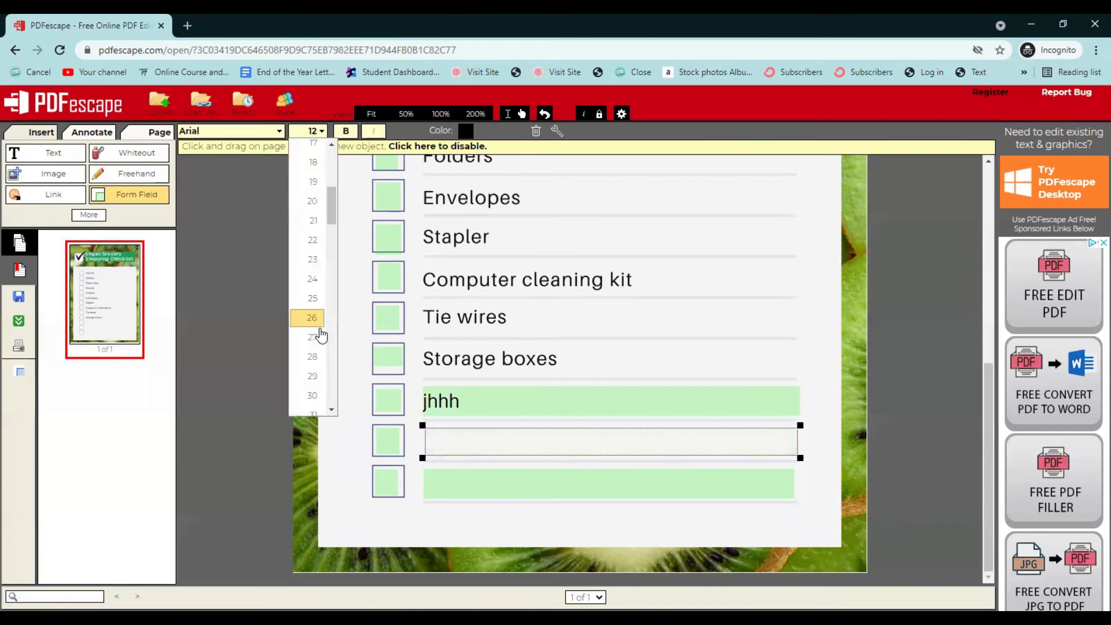
left_click(314, 356)
left_click(449, 483)
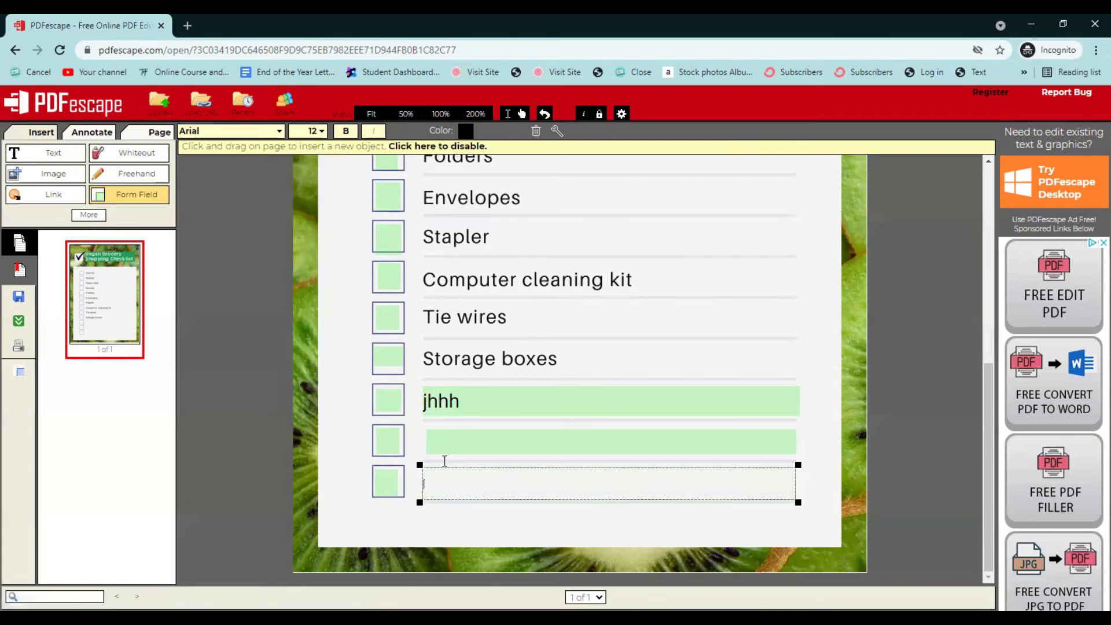
left_click(321, 132)
left_click(313, 357)
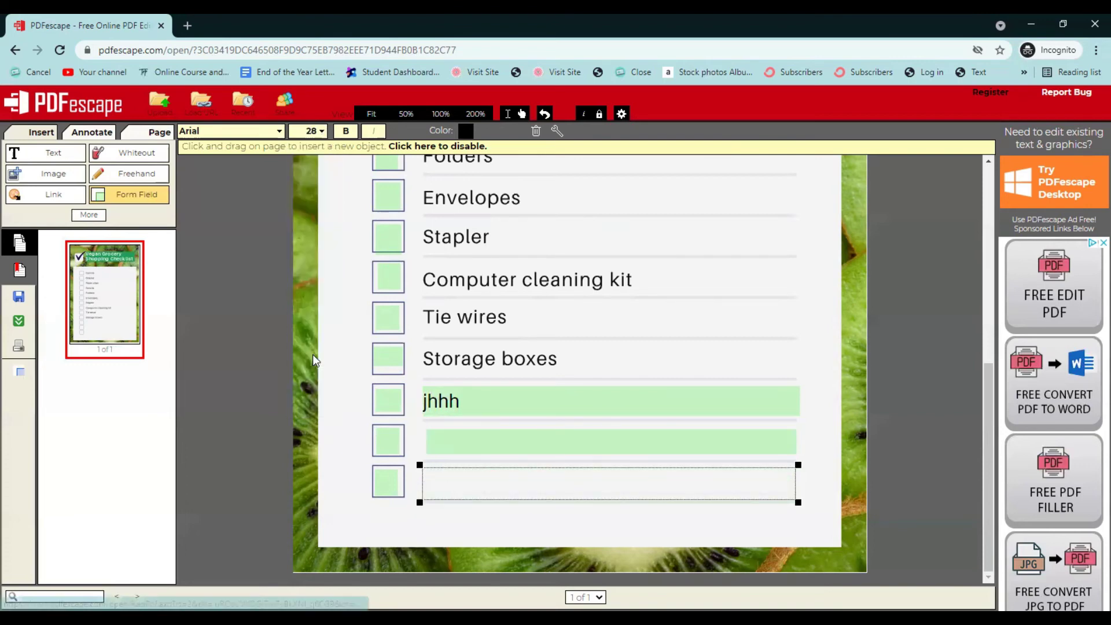
left_click(454, 446)
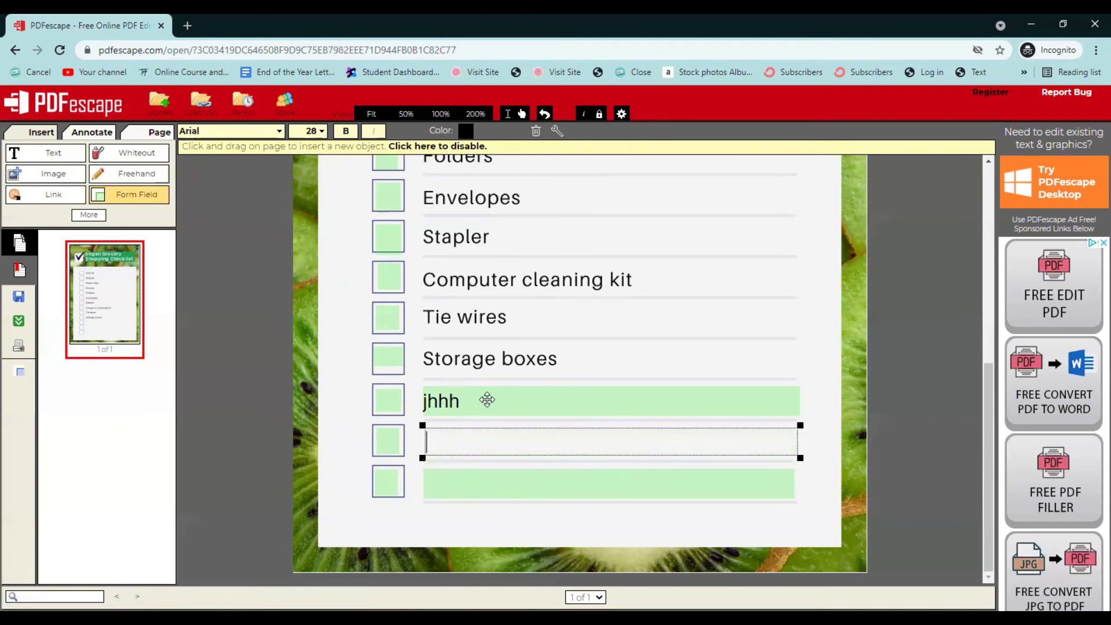
scroll(397, 280, "up", 5)
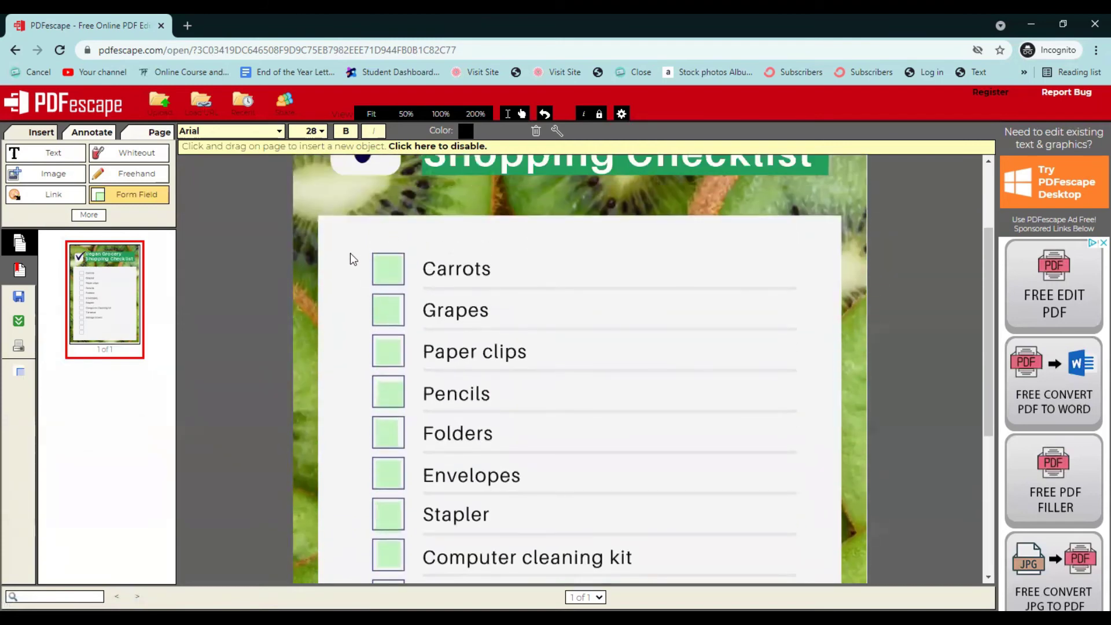
Delete the stray form field near Carrots and save the checklist with Save & Download PDF
left_click(346, 250)
mouse_move(347, 252)
left_mouse_down()
mouse_move(346, 240)
mouse_move(365, 253)
left_mouse_up()
left_click(362, 263)
key("Delete")
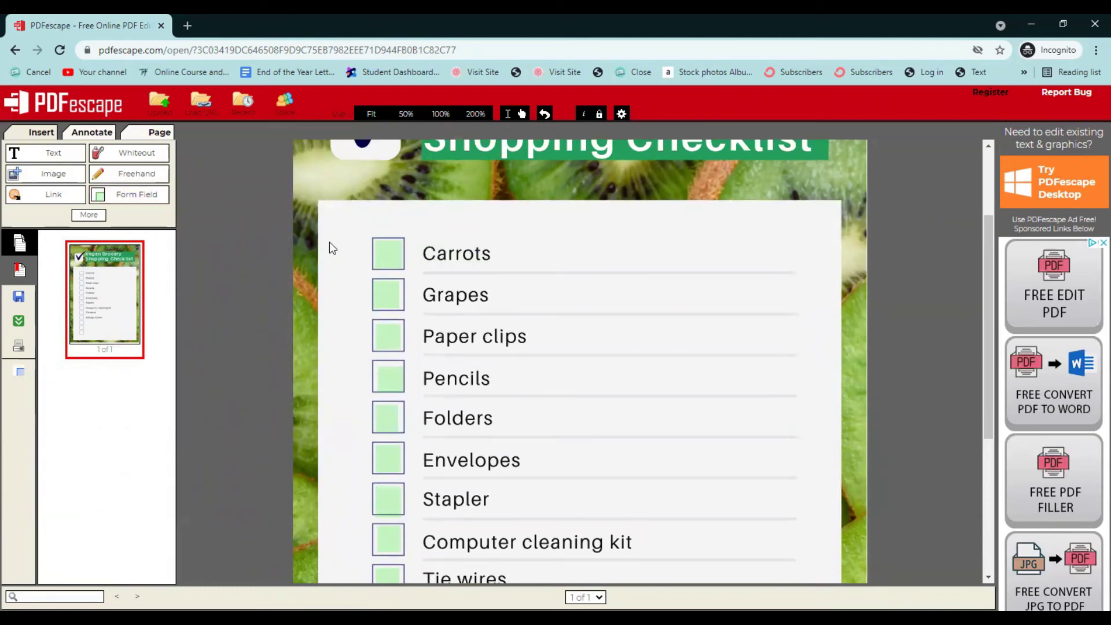
left_click(17, 324)
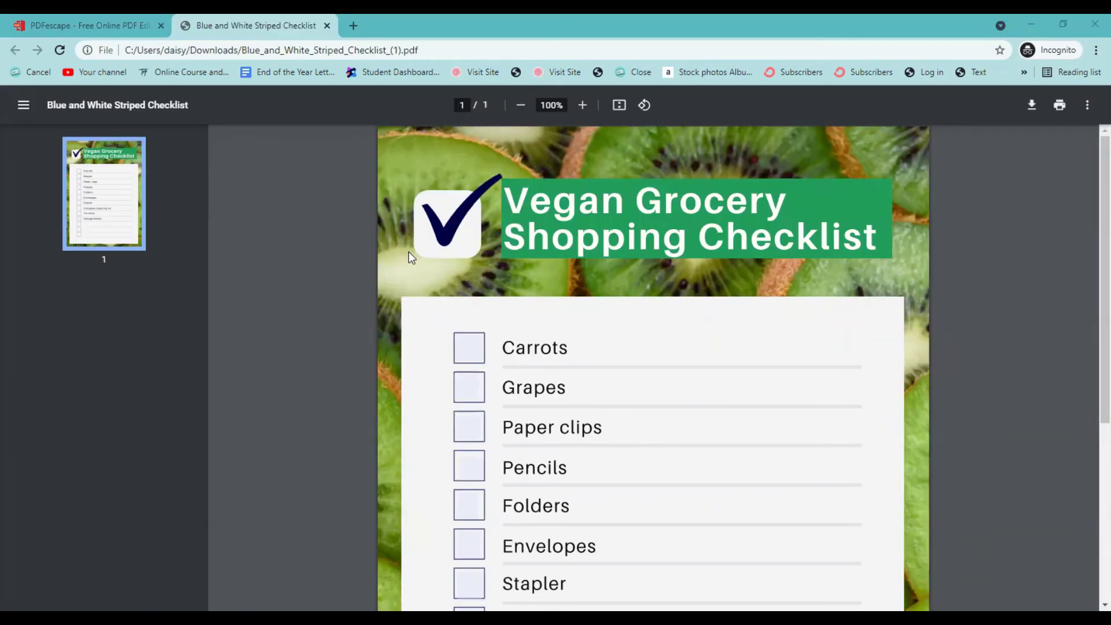
Tick the Carrots, Grapes, Paper clips, Pencils and Folders checkboxes
scroll(451, 287, "down", 1)
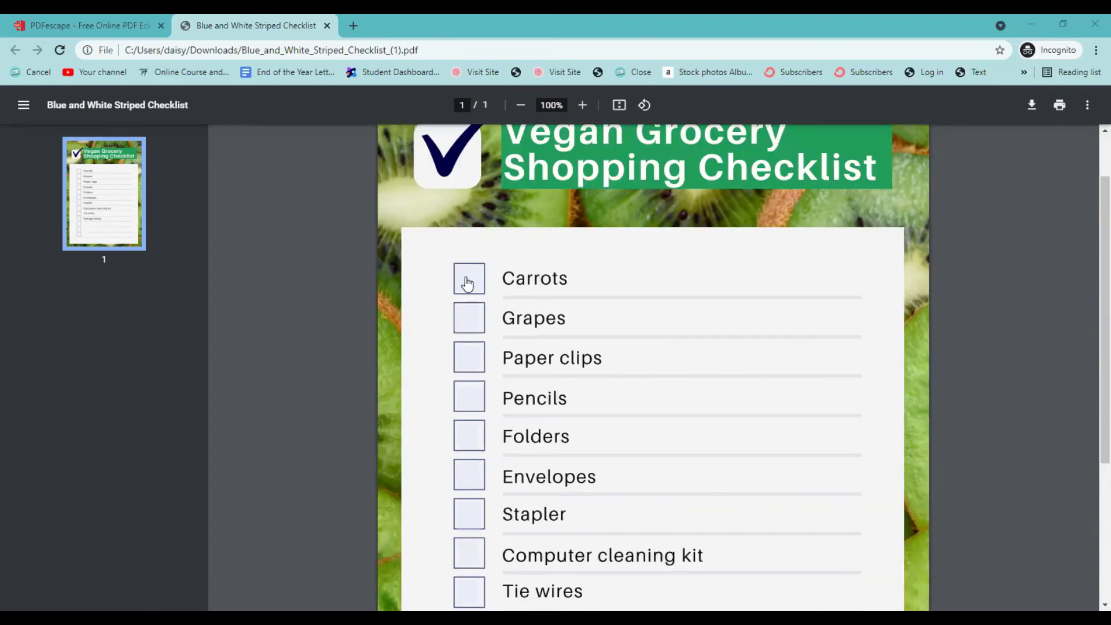
left_click(469, 283)
left_click(468, 318)
left_click(469, 360)
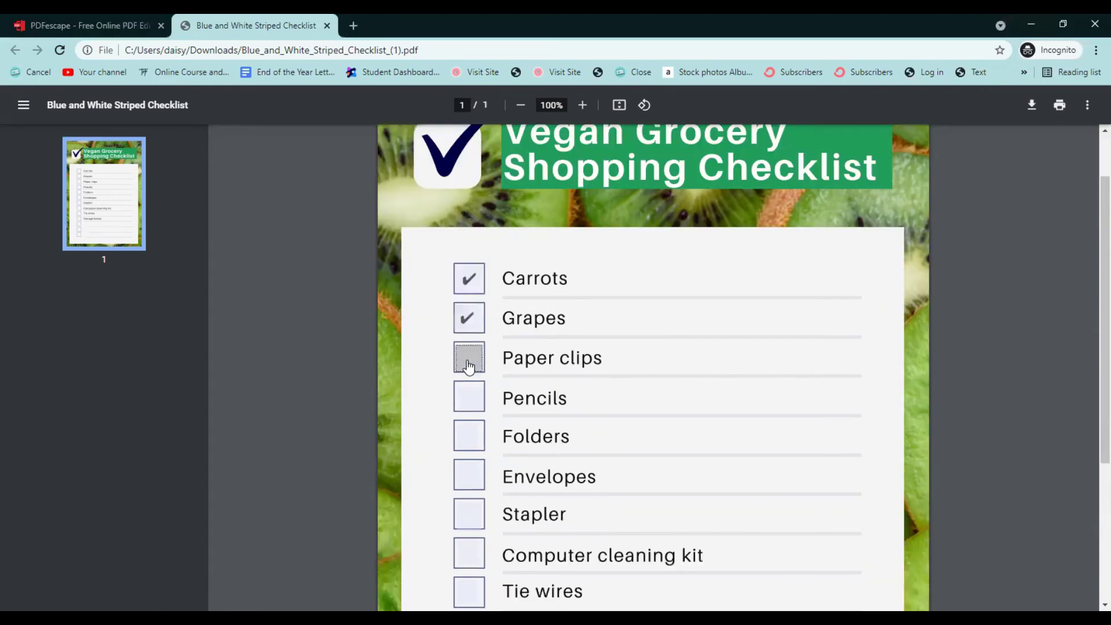
left_click(471, 400)
left_click(467, 436)
Replace 'jhhh' in the first blank-line field with 'tomatoes'
scroll(473, 451, "down", 3)
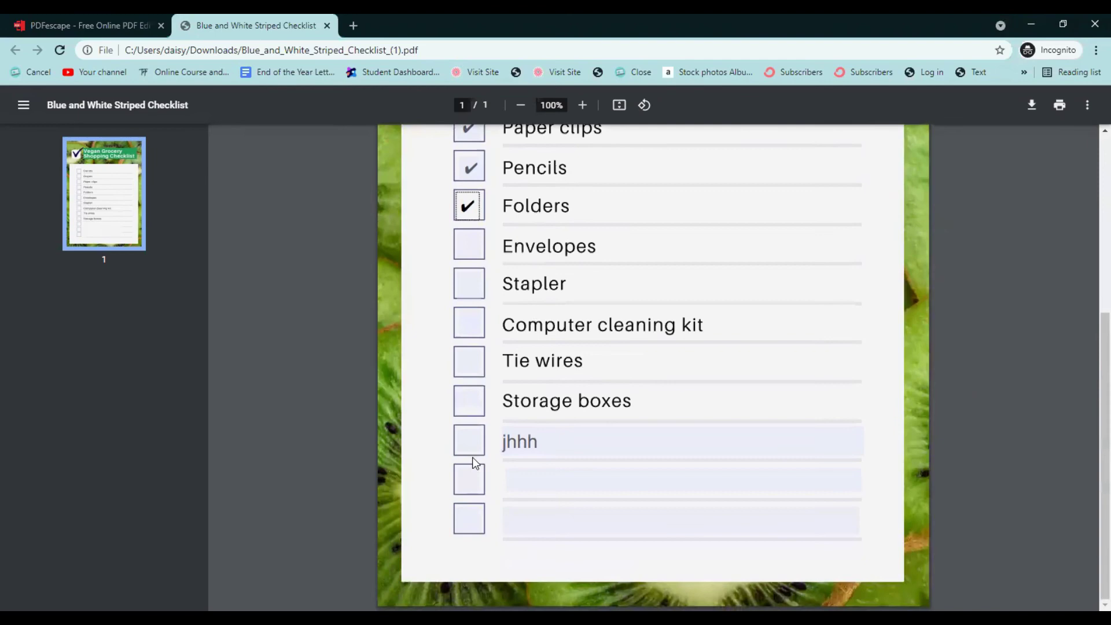
left_click(535, 443)
left_click_drag(537, 442, 488, 422)
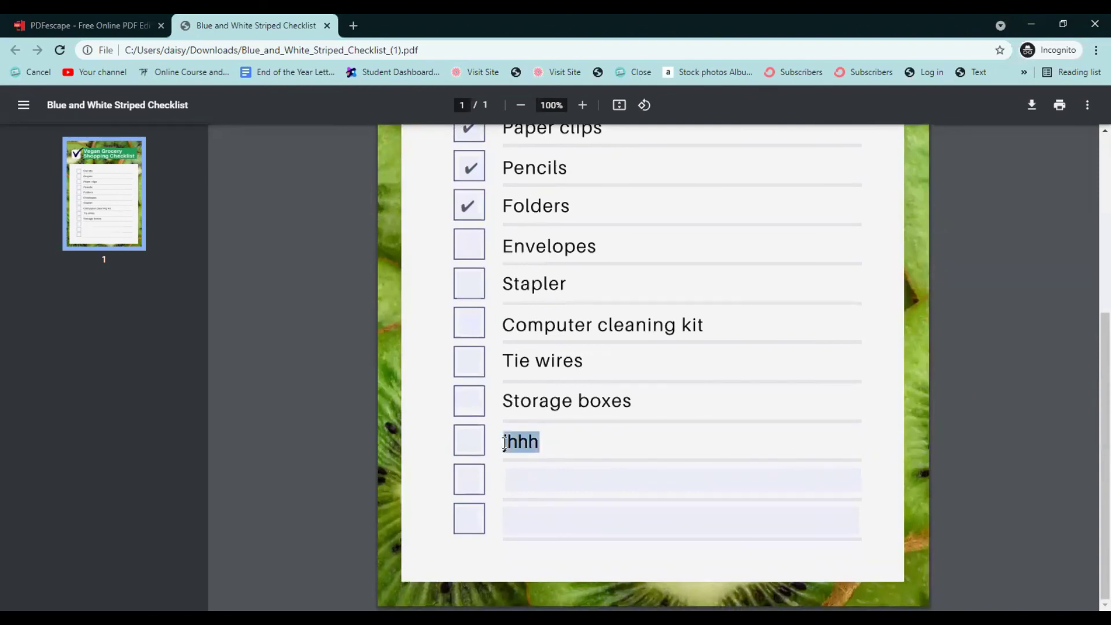
key("BackSpace")
type("tomatoes")
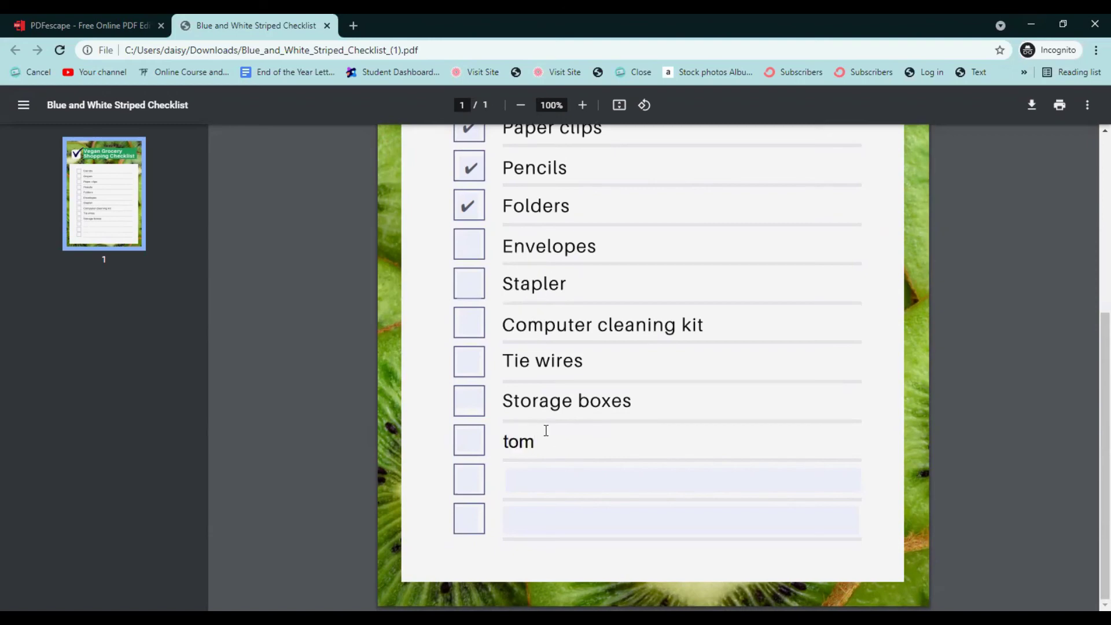